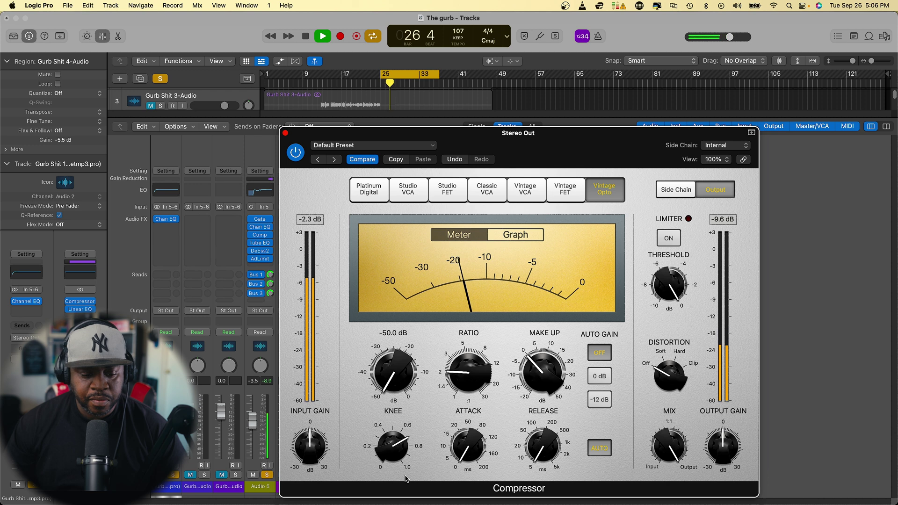
# Stop playback and raise the Stereo Out Compressor's threshold to its maximum
pyautogui.press('space')
pyautogui.moveTo(395, 375)
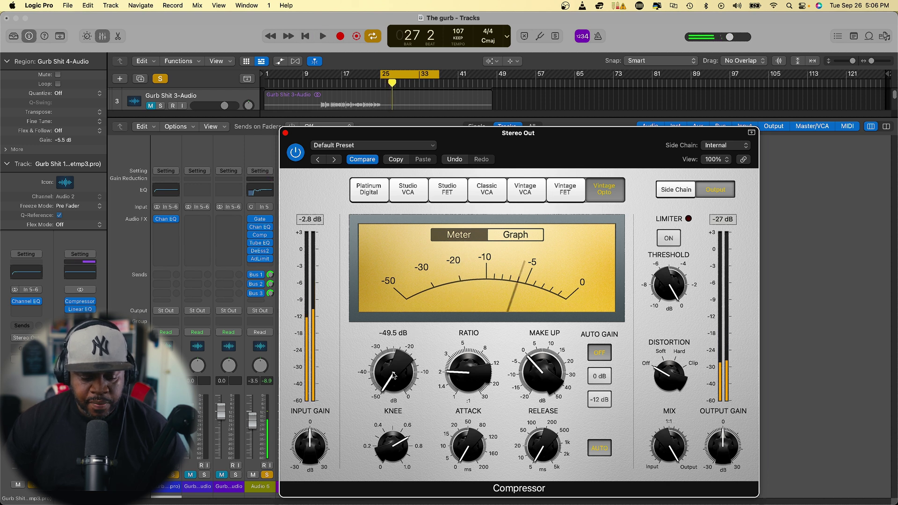
pyautogui.moveTo(394, 375)
pyautogui.mouseDown()
pyautogui.moveTo(386, 420)
pyautogui.moveTo(397, 363)
pyautogui.mouseUp()
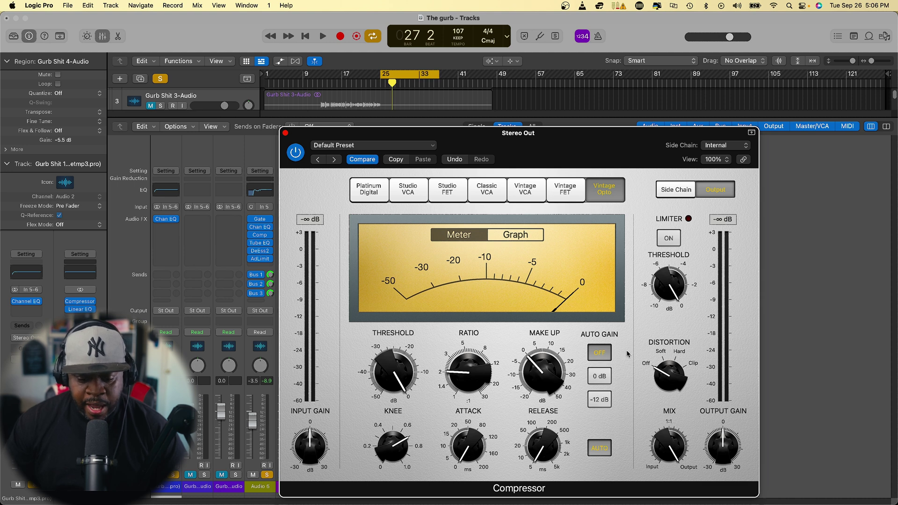
pyautogui.moveTo(467, 443)
pyautogui.moveTo(543, 366)
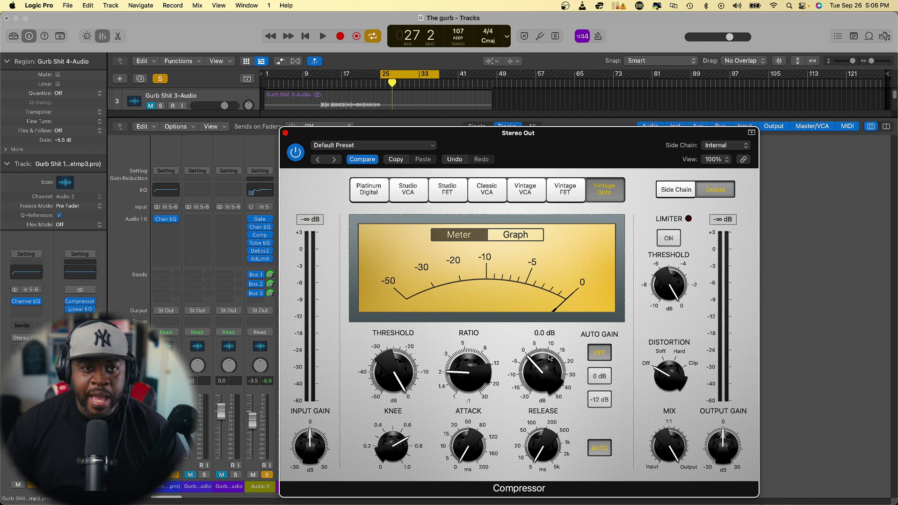
pyautogui.moveTo(475, 376)
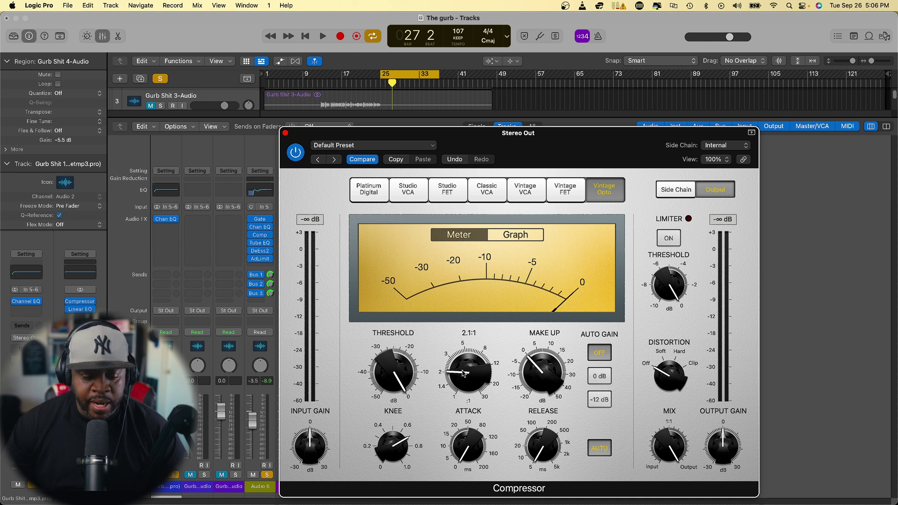
pyautogui.moveTo(392, 367)
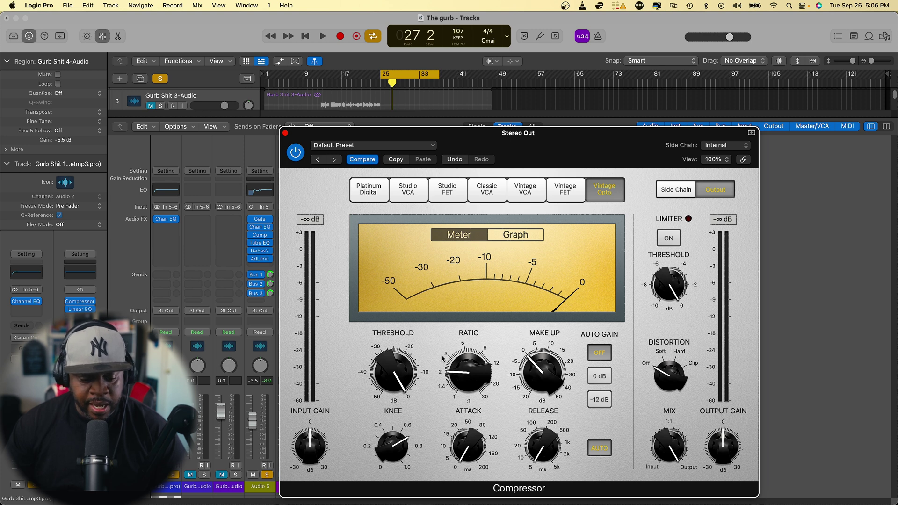
# Play the looped section and lower the Compressor's threshold until it applies only light gain reduction
pyautogui.press('space')
pyautogui.scroll(-3, 387, 370)
pyautogui.moveTo(387, 369); pyautogui.dragTo(379, 393)
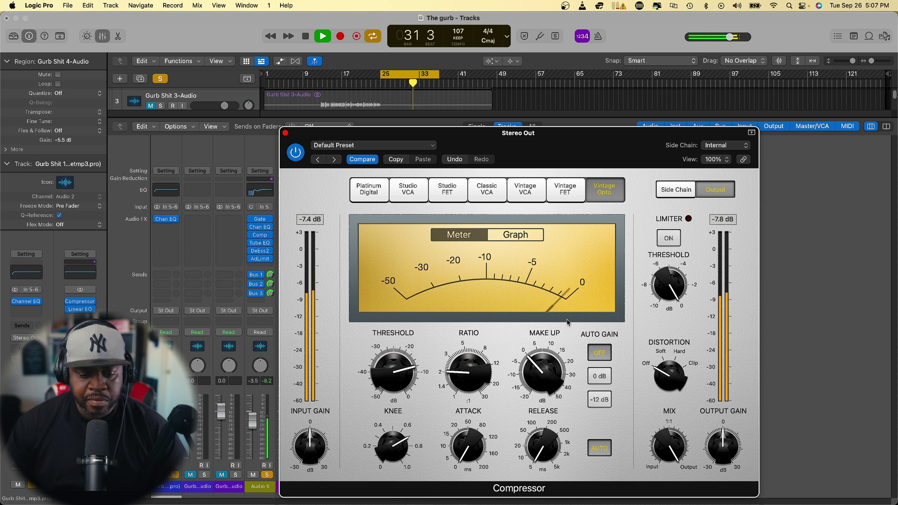
# Compare the mix with the Compressor bypassed and re-enabled, stop playback and close the plug-in
pyautogui.click(296, 153)
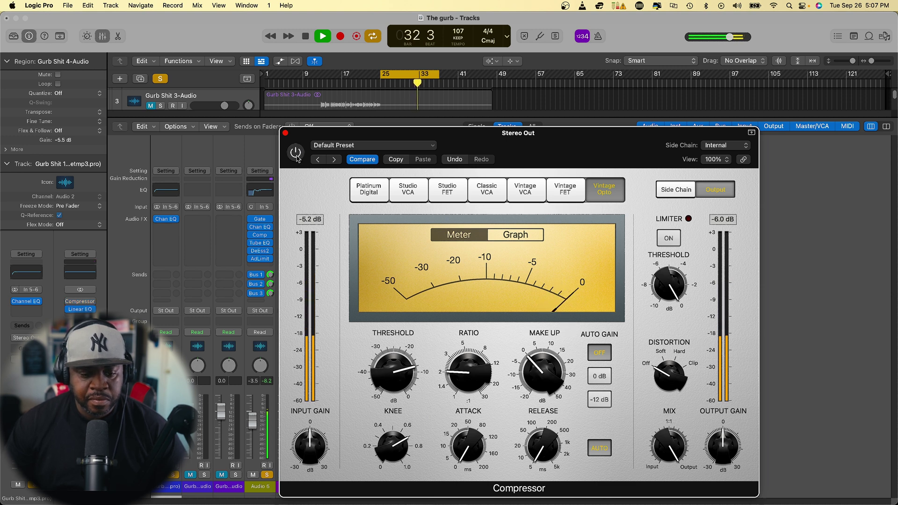
pyautogui.click(296, 153)
pyautogui.press('space')
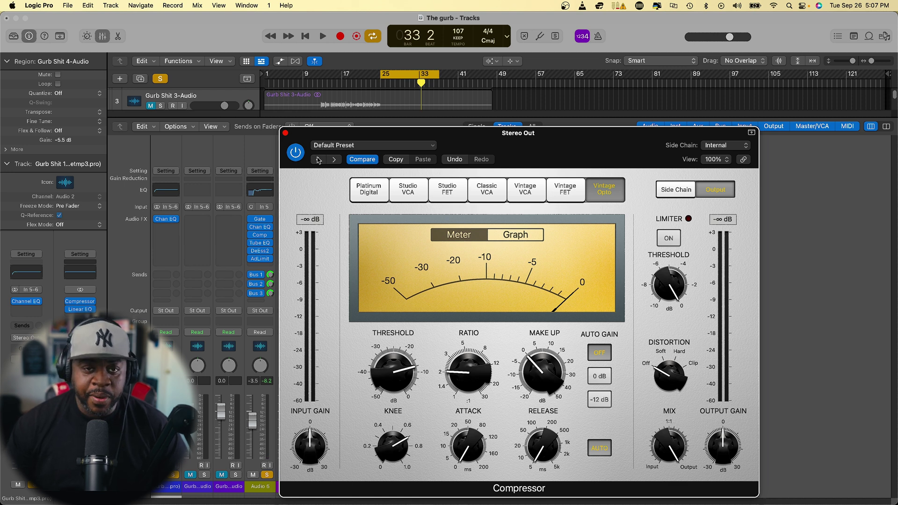
pyautogui.click(285, 134)
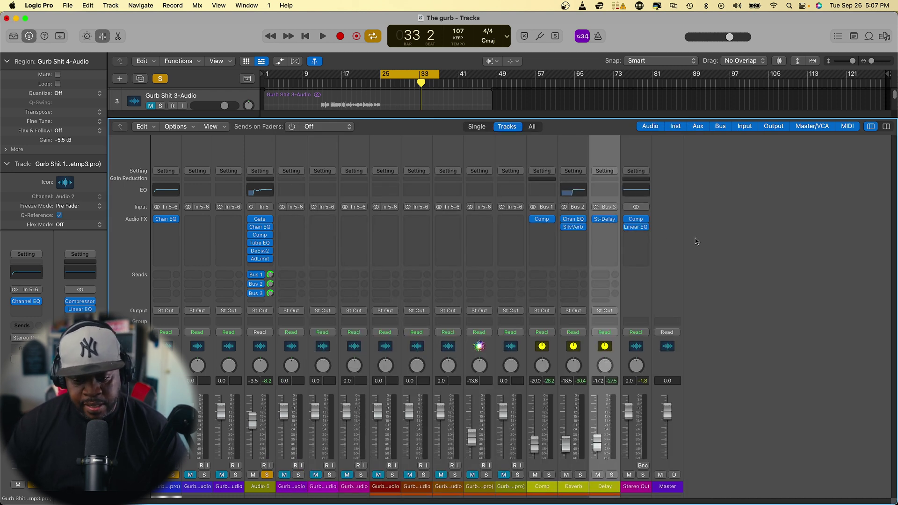
# Look up Linear Phase EQ among the EQ plug-ins available for the Stereo Out's second insert
pyautogui.moveTo(639, 231)
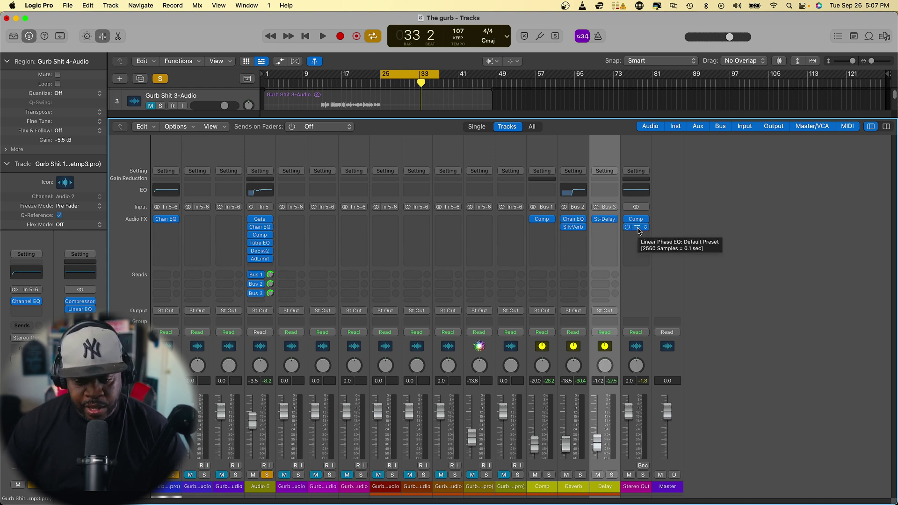
pyautogui.click(646, 227)
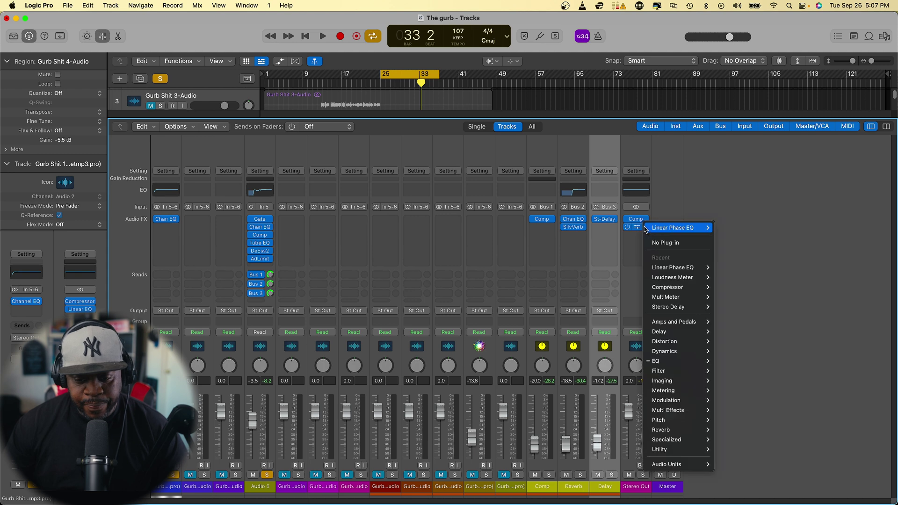
pyautogui.moveTo(674, 346)
pyautogui.moveTo(668, 365)
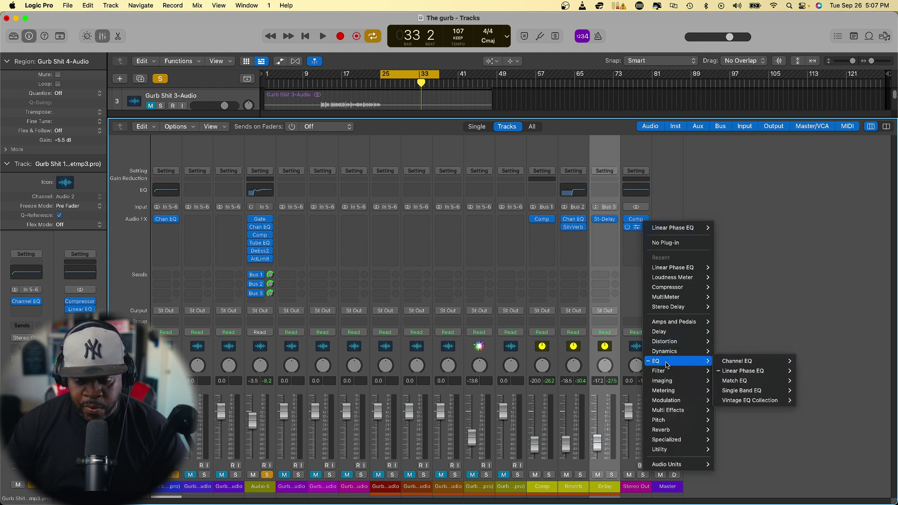
pyautogui.moveTo(736, 374)
pyautogui.press('Escape')
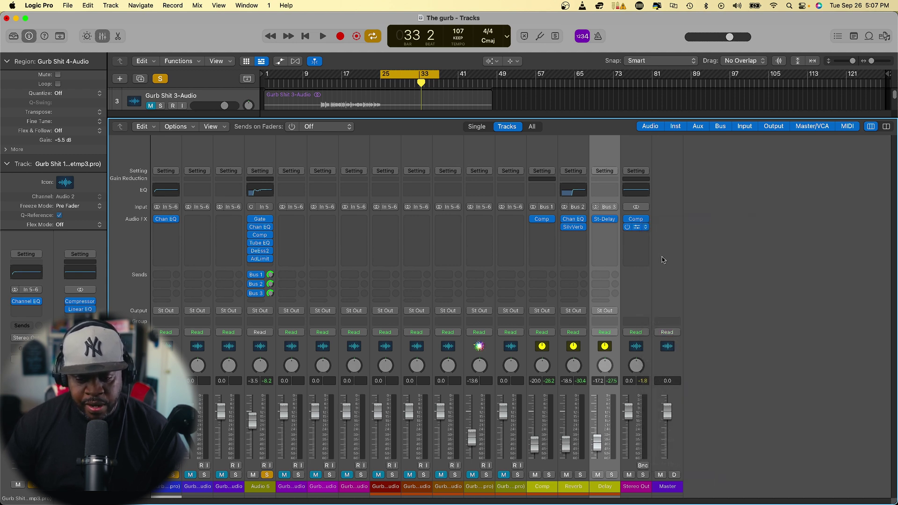
# Open the Stereo Out's Linear Phase EQ and choose Mid Only processing
pyautogui.moveTo(601, 106); pyautogui.dragTo(631, 118)
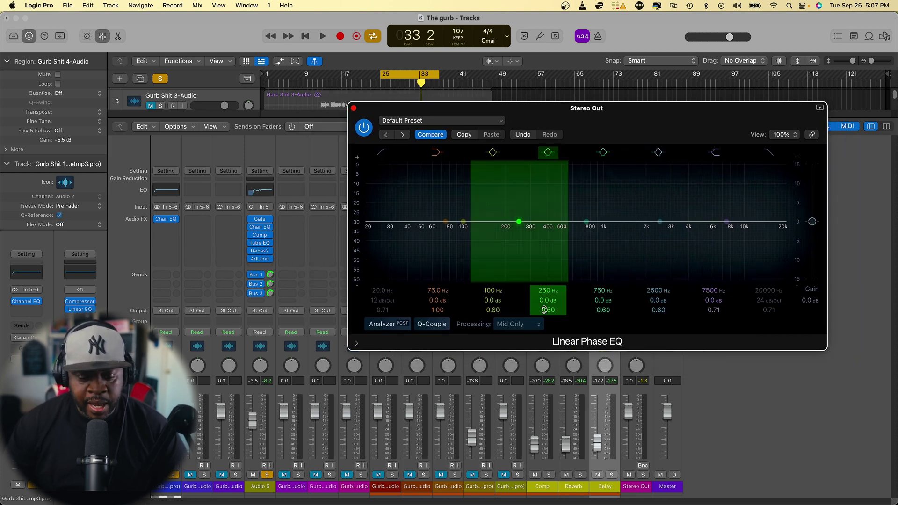
pyautogui.click(538, 325)
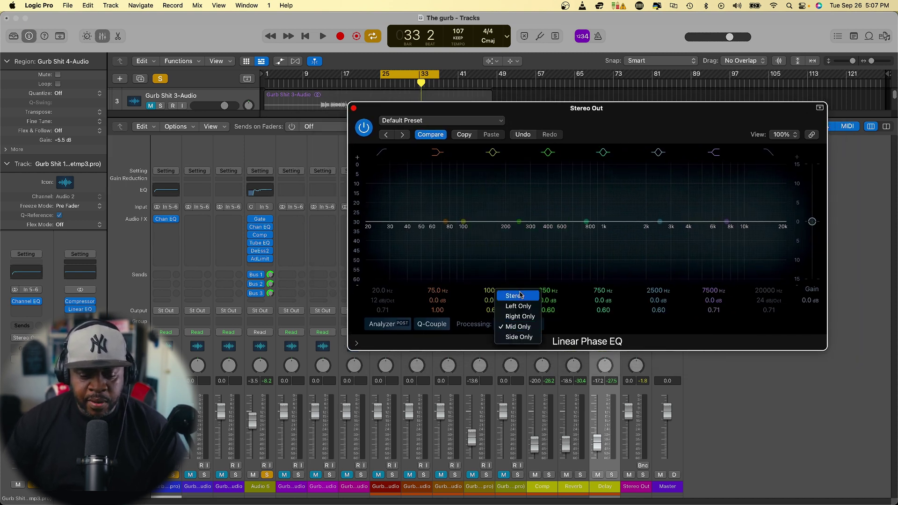
pyautogui.click(519, 328)
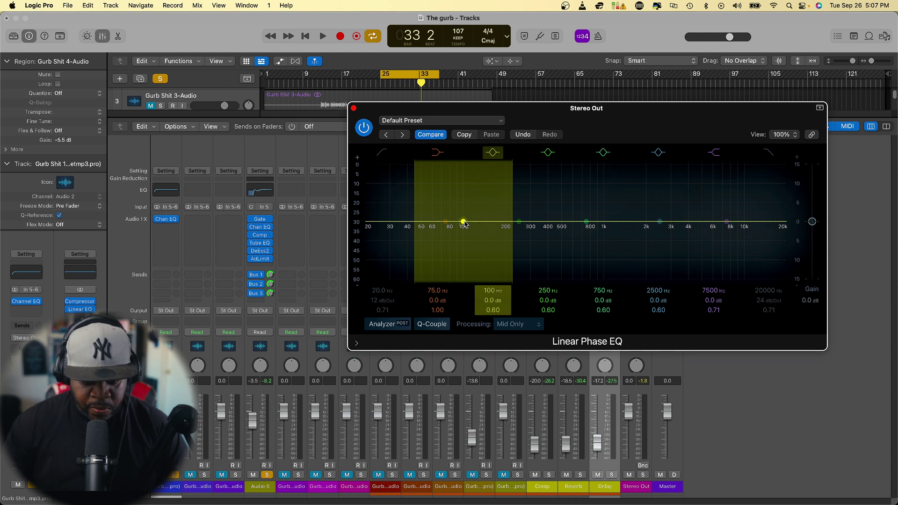
# Set the Linear Phase EQ's 100 Hz band to 65 Hz with a Q of 1.20
pyautogui.doubleClick(488, 291)
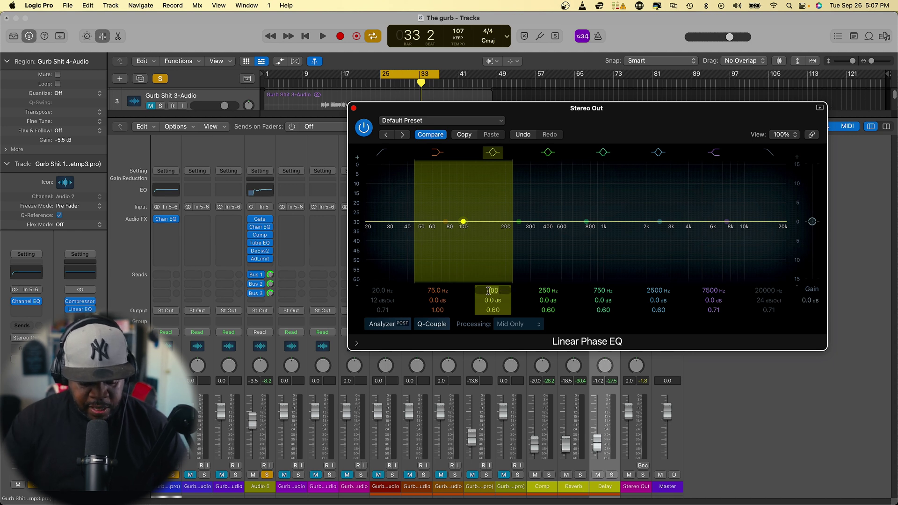
pyautogui.press('Return')
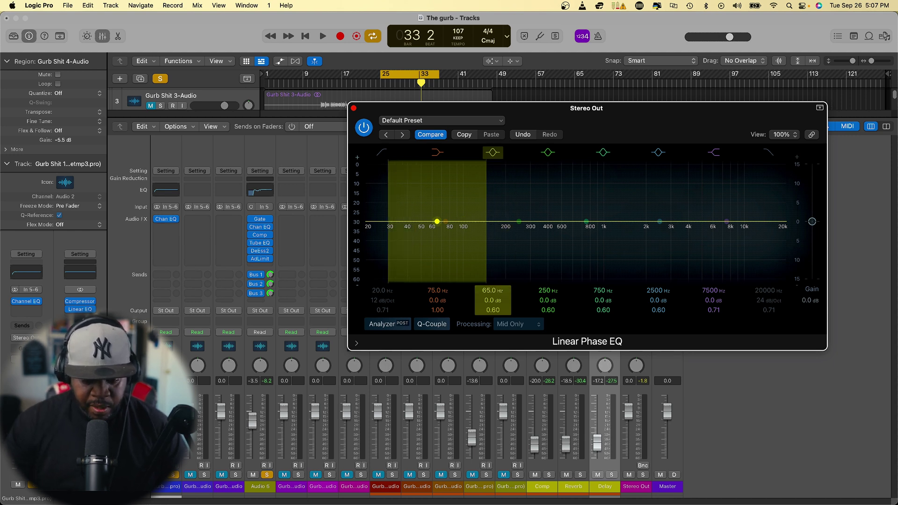
pyautogui.moveTo(493, 312); pyautogui.dragTo(493, 290)
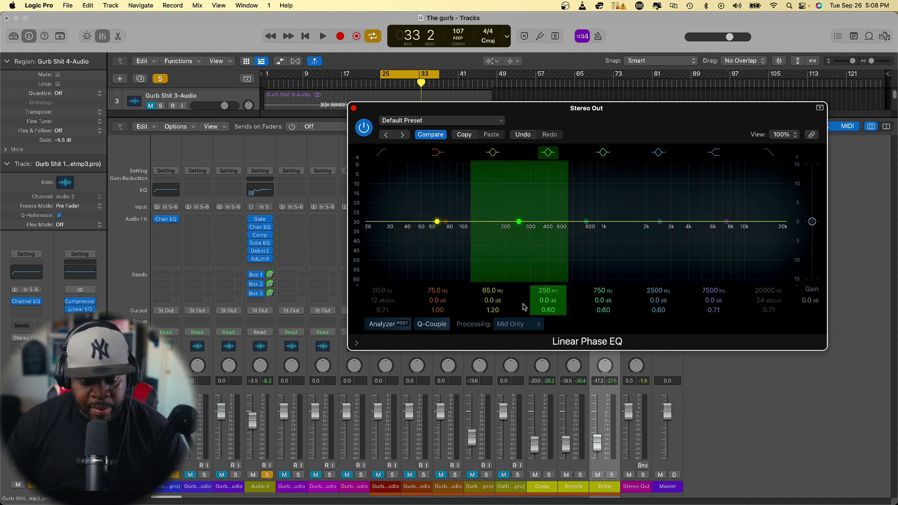
# Try boosting the 65 Hz band by about 5 dB while the loop plays
pyautogui.press('space')
pyautogui.moveTo(489, 299); pyautogui.dragTo(489, 272)
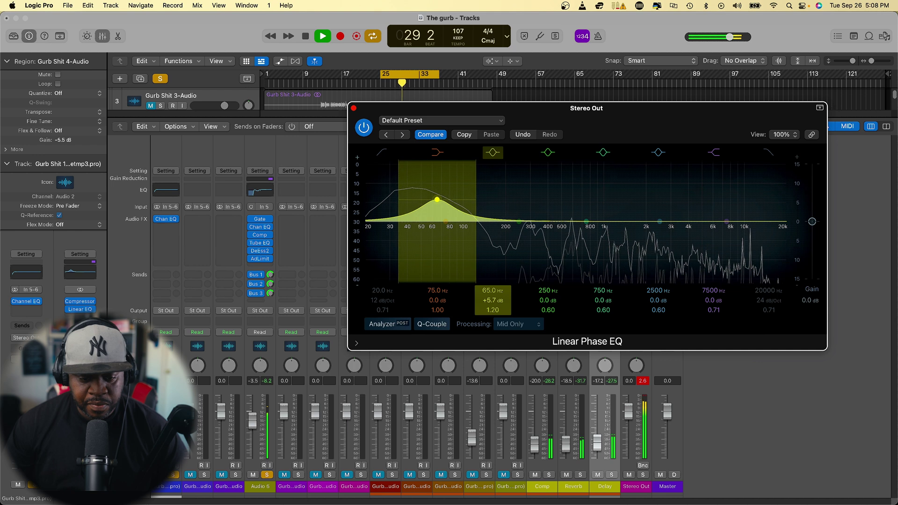
pyautogui.press('space')
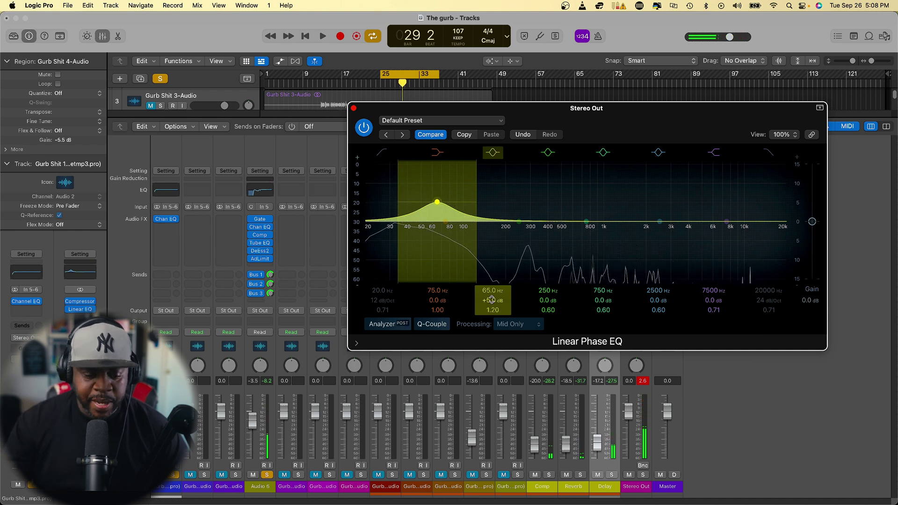
# Narrow the 65 Hz band to a Q of 2.00 and fine-tune its gain to +1.5 dB during playback
pyautogui.moveTo(492, 300); pyautogui.dragTo(494, 326)
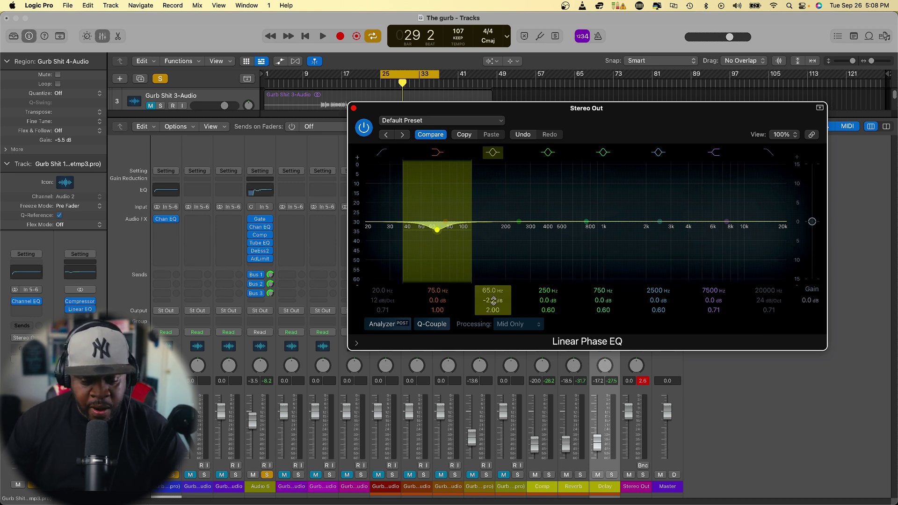
pyautogui.press('space')
pyautogui.moveTo(493, 301); pyautogui.dragTo(493, 295)
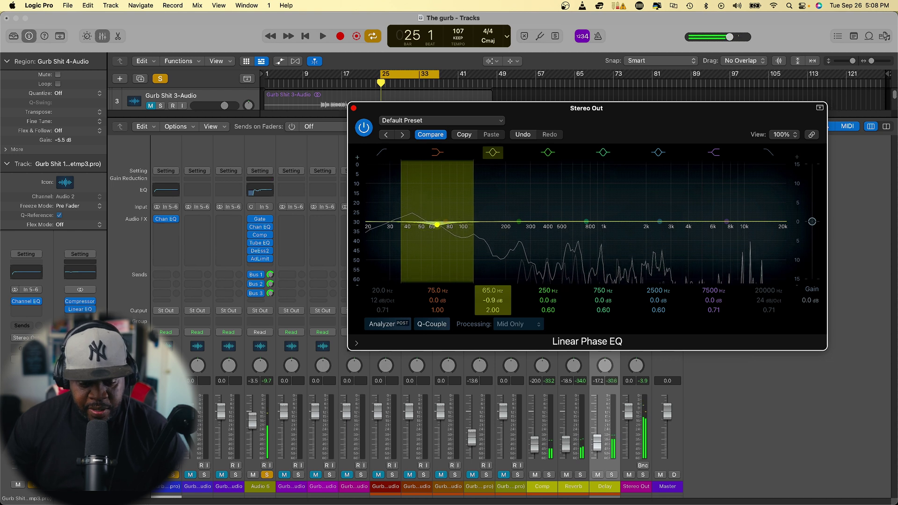
pyautogui.moveTo(493, 301); pyautogui.dragTo(493, 299)
pyautogui.press('space')
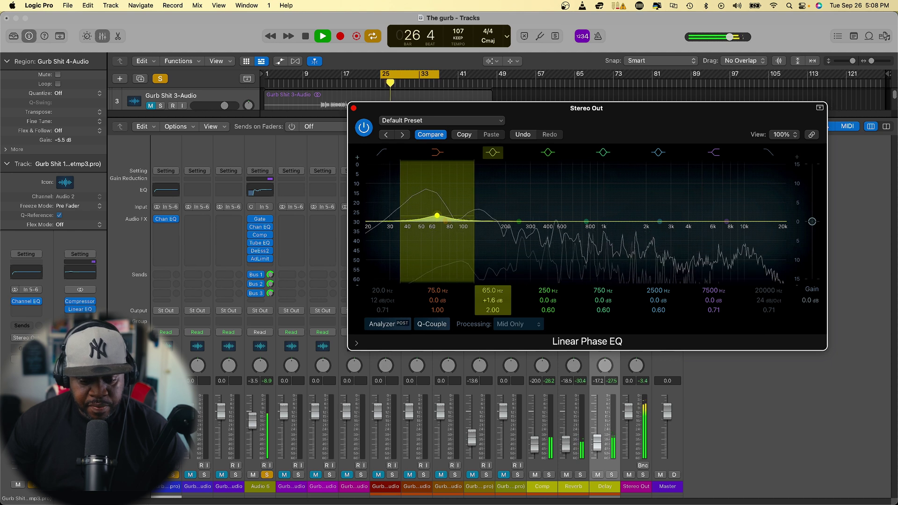
# Compare the low-end boost by bypassing and re-enabling the Linear Phase EQ, and stop playback
pyautogui.click(368, 131)
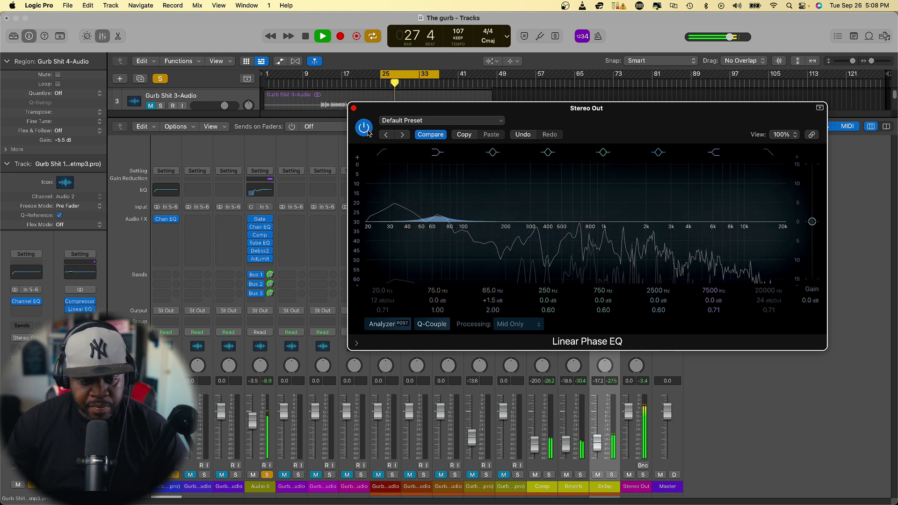
pyautogui.click(365, 130)
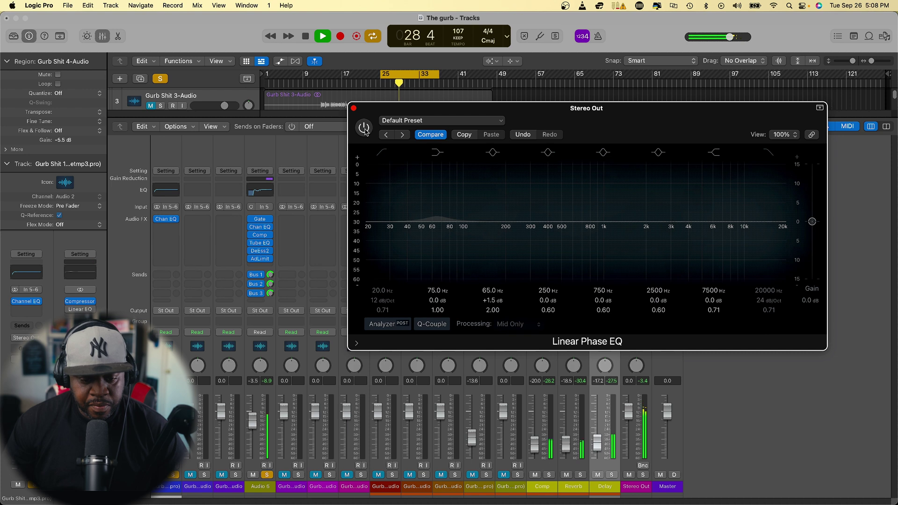
pyautogui.click(364, 130)
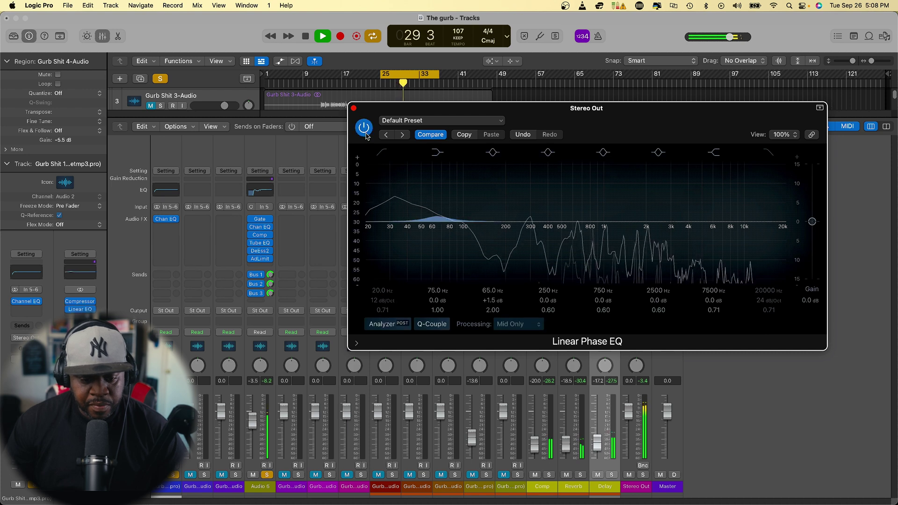
pyautogui.press('space')
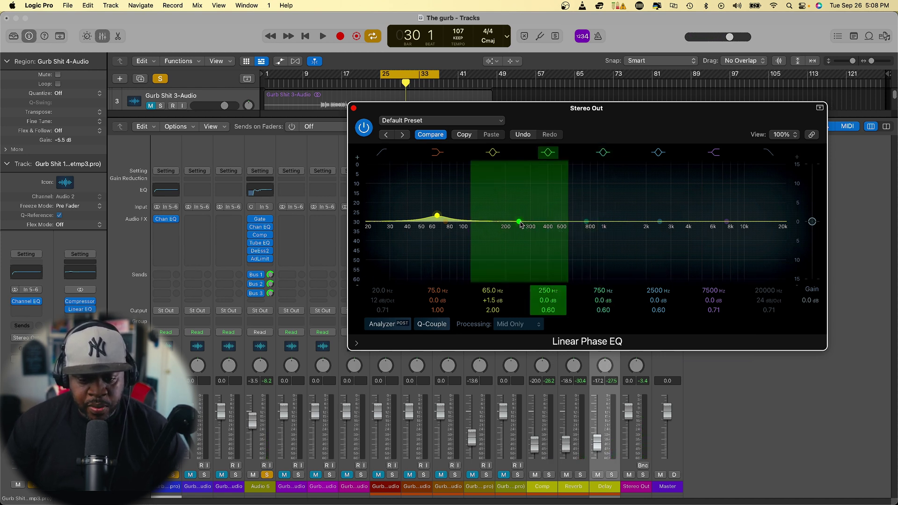
# Set the 250 Hz band to 480 Hz with a gain of -3.0 dB and a Q of 3.20, finishing the gain during playback
pyautogui.doubleClick(547, 291)
pyautogui.write('480')
pyautogui.press('Return')
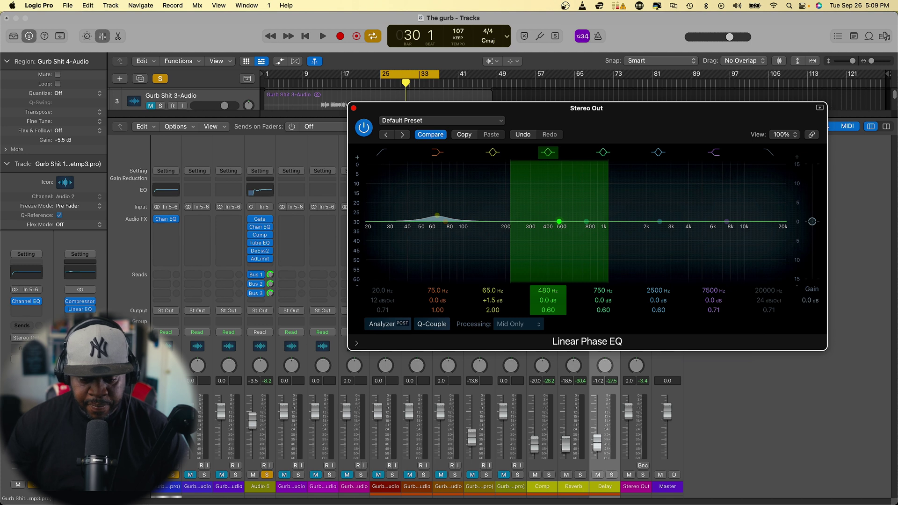
pyautogui.moveTo(547, 300); pyautogui.dragTo(550, 314)
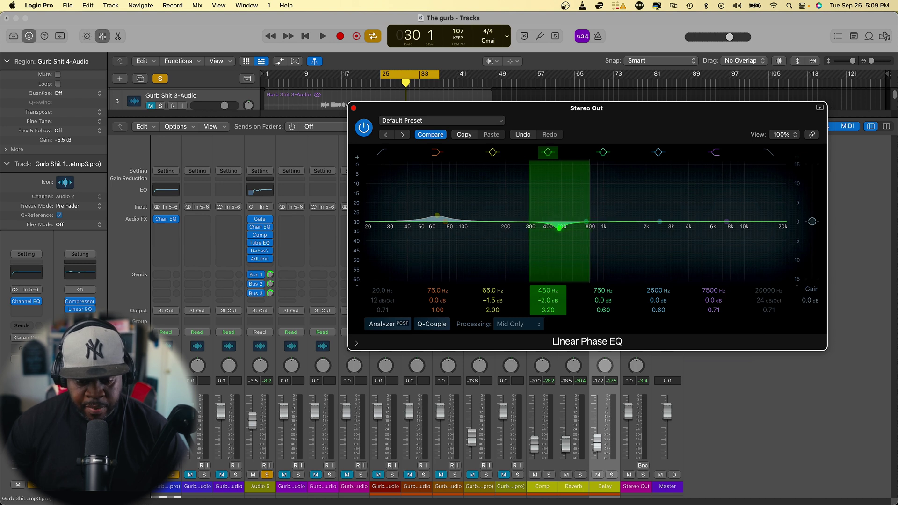
pyautogui.press('space')
pyautogui.moveTo(550, 300); pyautogui.dragTo(550, 306)
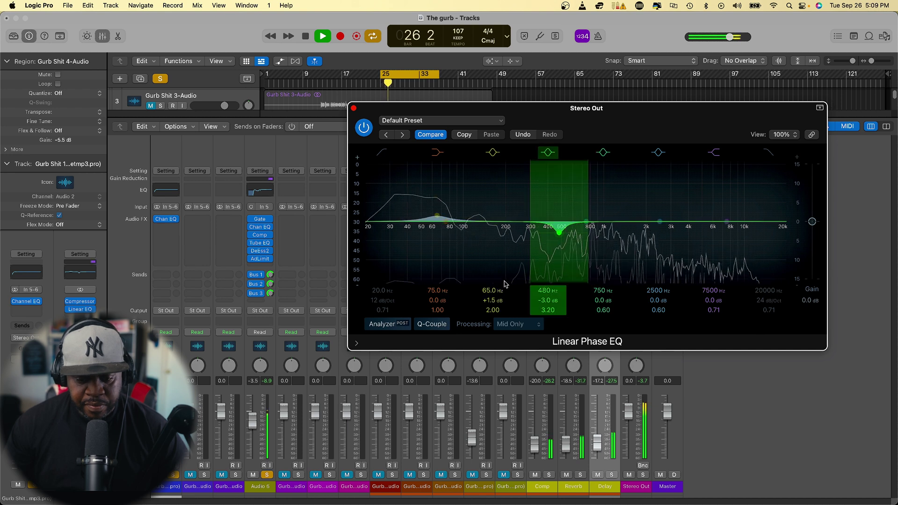
# Compare the mix with and without the 65 Hz boost and 480 Hz cut, and stop playback
pyautogui.click(364, 129)
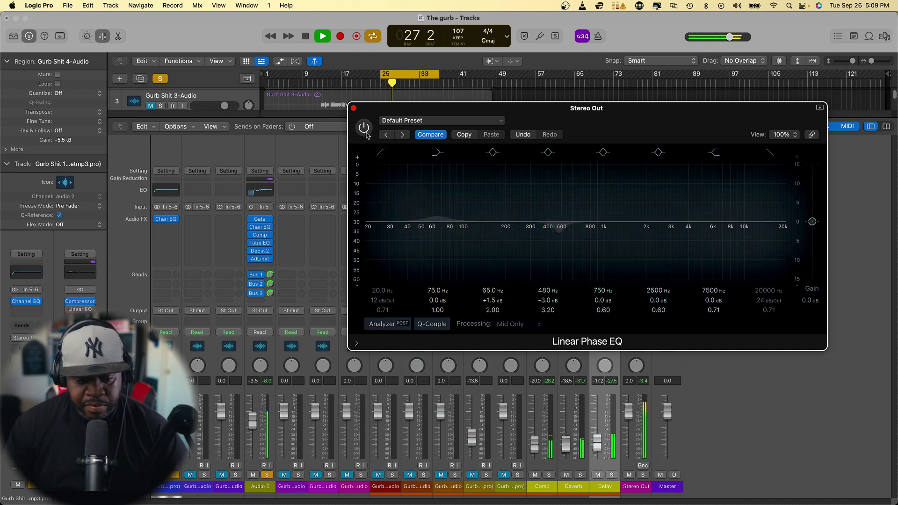
pyautogui.click(366, 133)
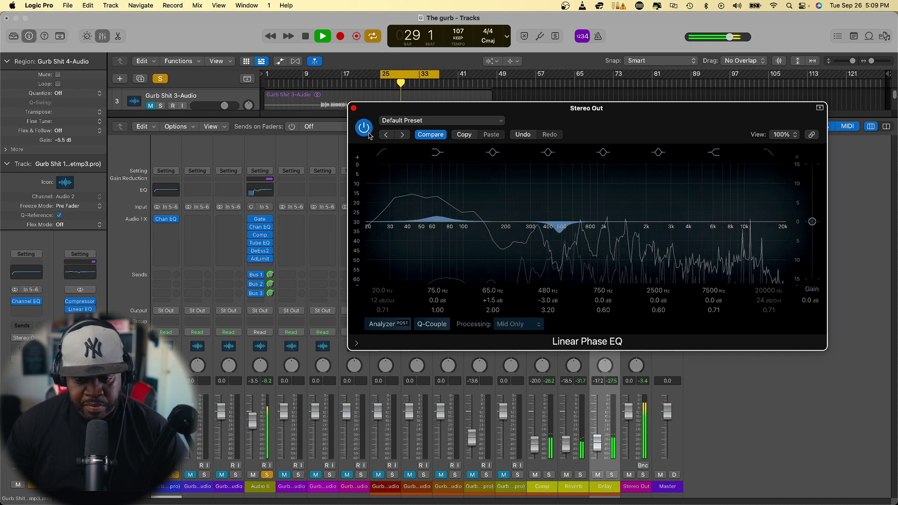
pyautogui.press('space')
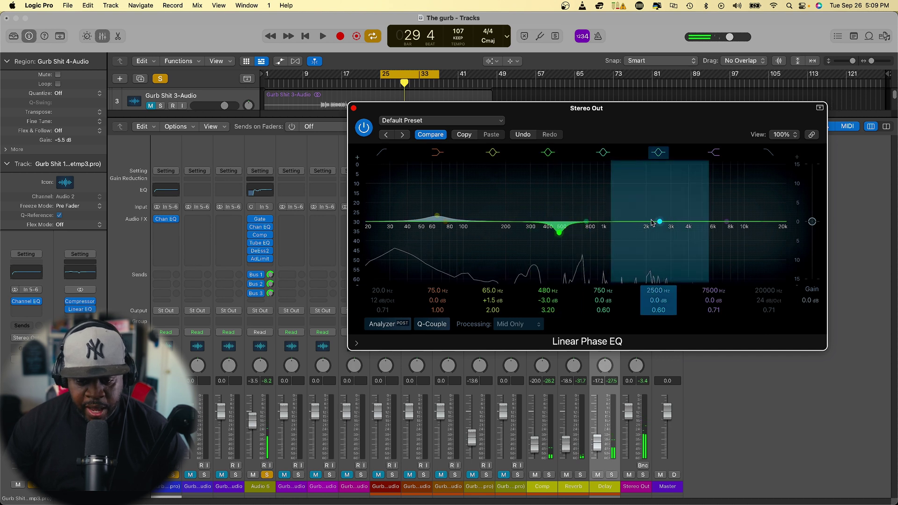
# Set the 2500 Hz band to 1820 Hz with a Q of 1.20 and +1.5 dB gain during playback, and close the EQ
pyautogui.doubleClick(655, 291)
pyautogui.write('18')
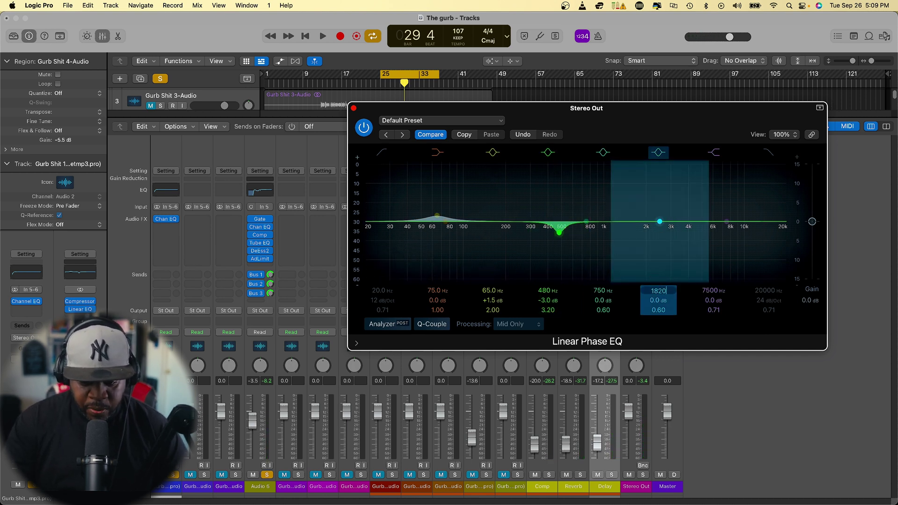
pyautogui.press('Return')
pyautogui.moveTo(661, 313); pyautogui.dragTo(661, 295)
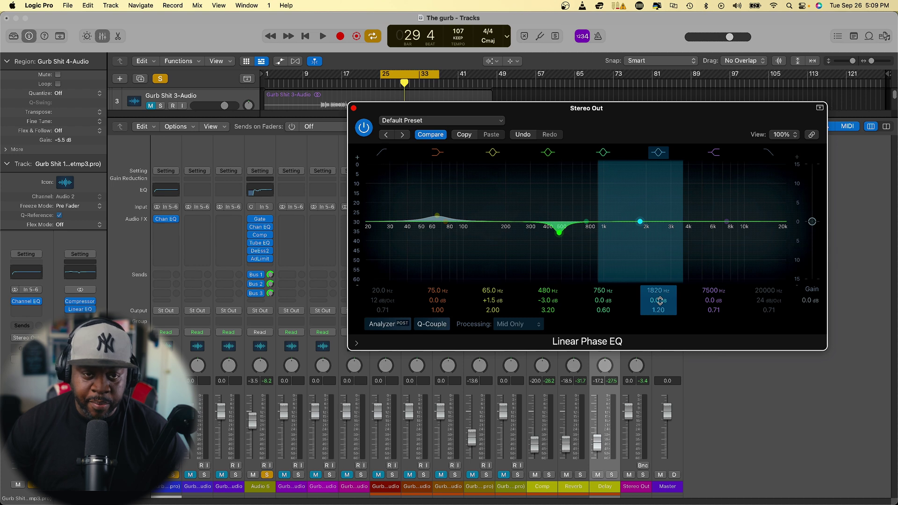
pyautogui.press('space')
pyautogui.moveTo(670, 301)
pyautogui.mouseDown()
pyautogui.moveTo(669, 265)
pyautogui.moveTo(669, 296)
pyautogui.mouseUp()
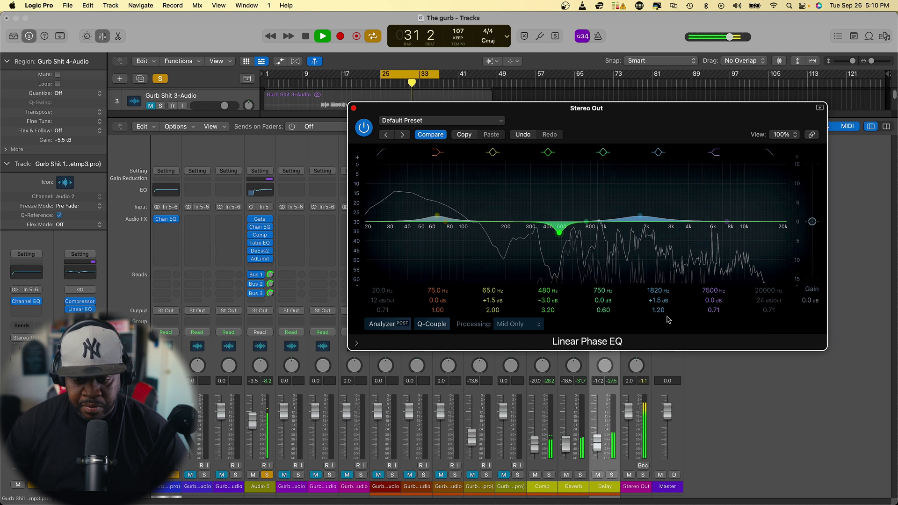
pyautogui.press('space')
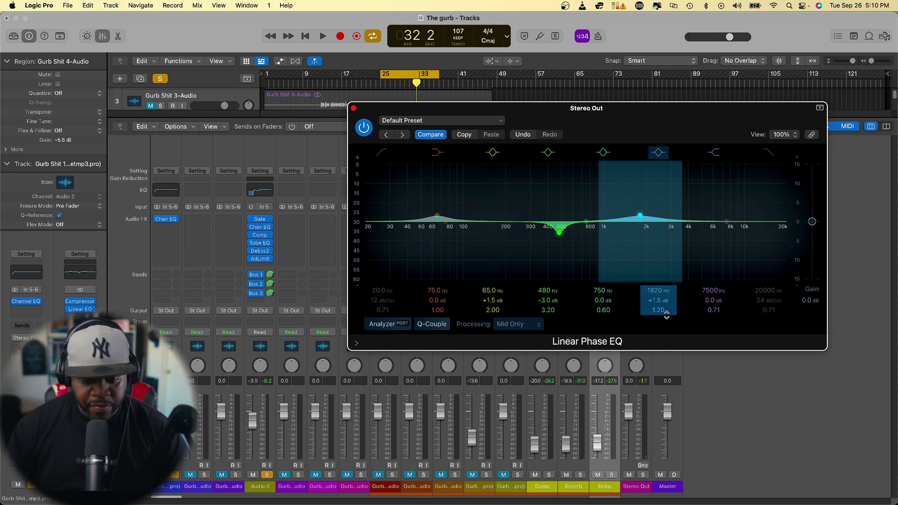
pyautogui.click(353, 109)
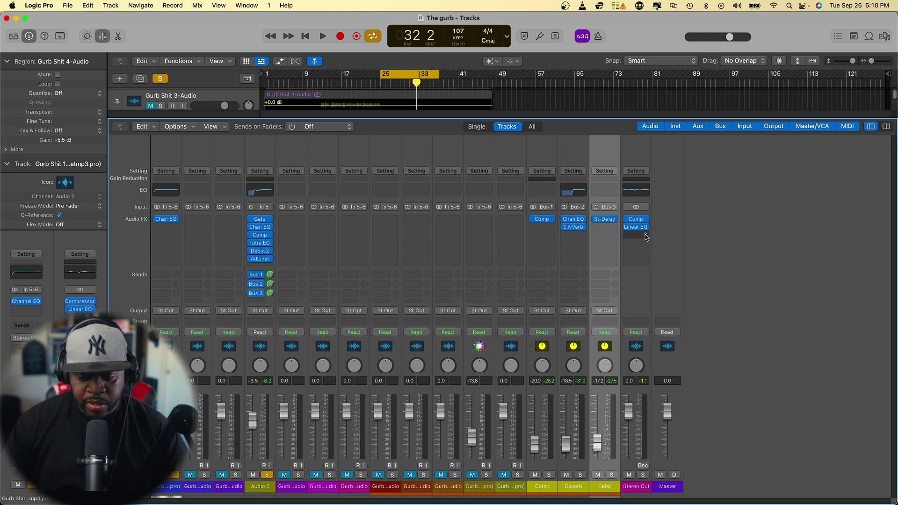
# Insert a second stereo Linear Phase EQ on the Stereo Out and set its processing to Side Only
pyautogui.click(645, 236)
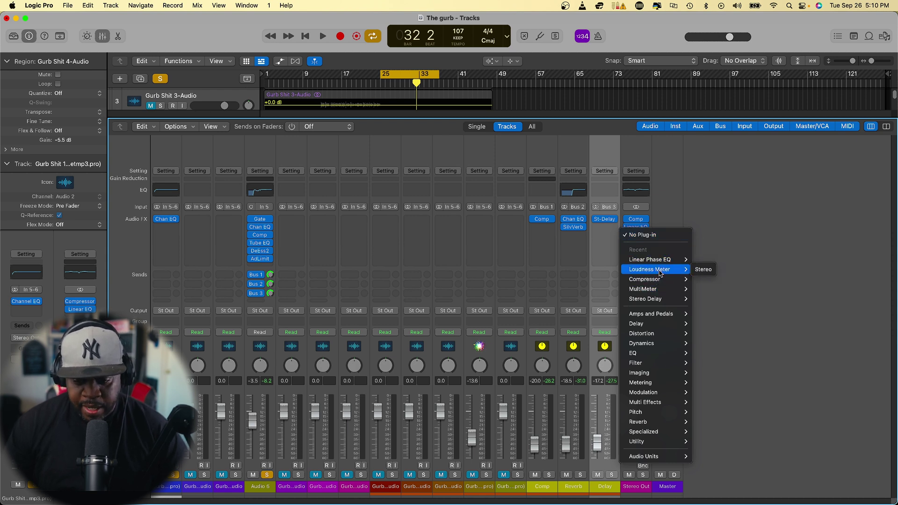
pyautogui.moveTo(661, 264)
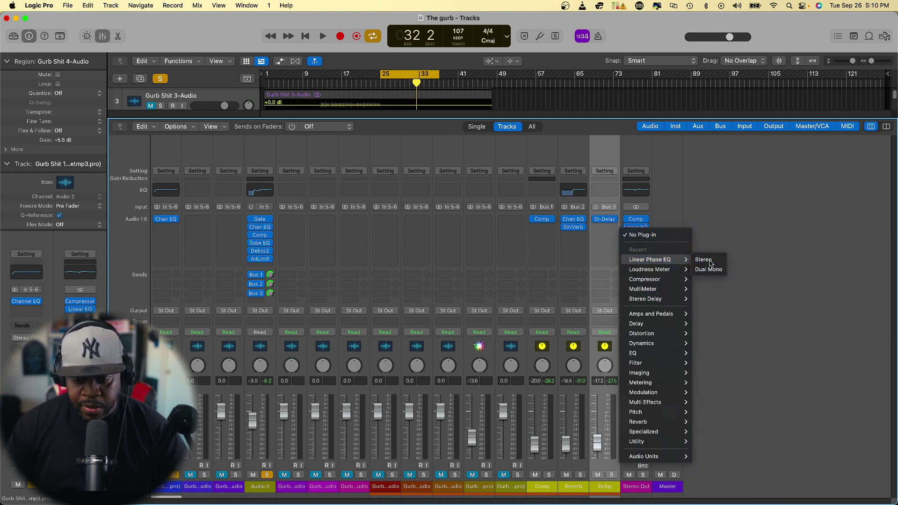
pyautogui.click(703, 259)
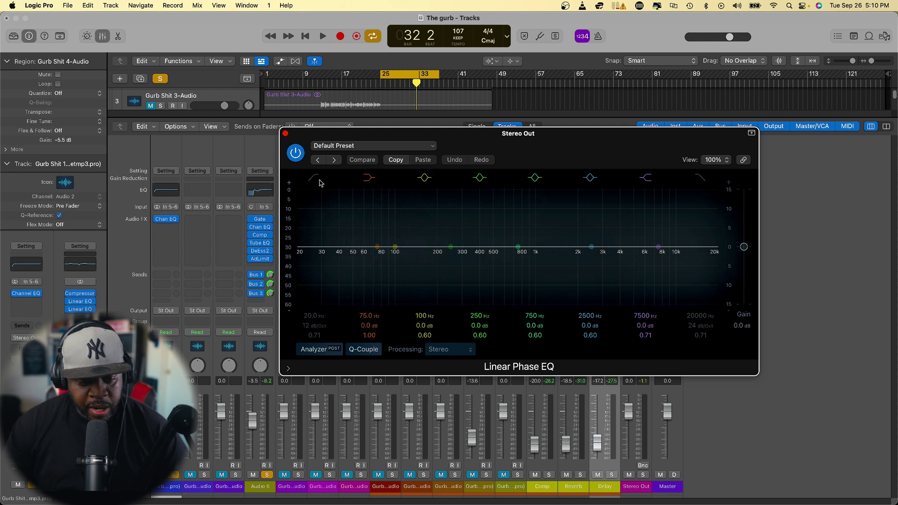
pyautogui.moveTo(555, 155); pyautogui.dragTo(613, 127)
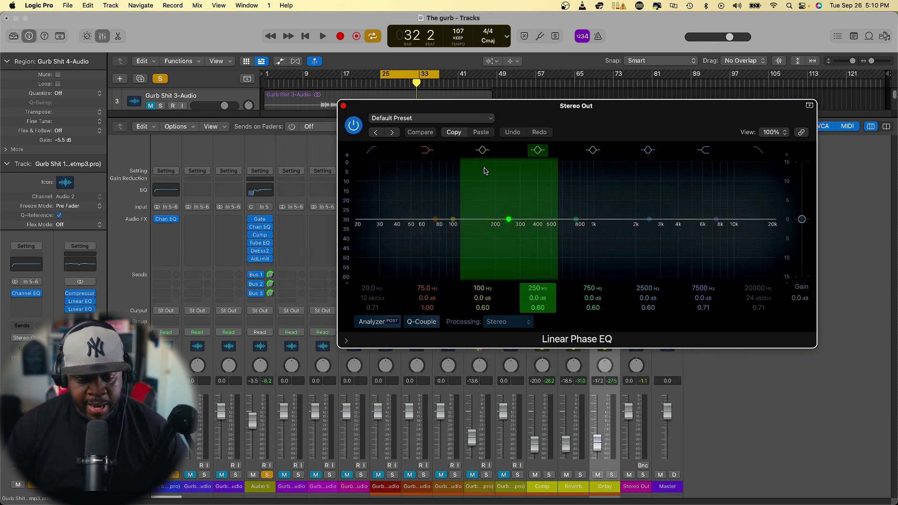
pyautogui.click(528, 324)
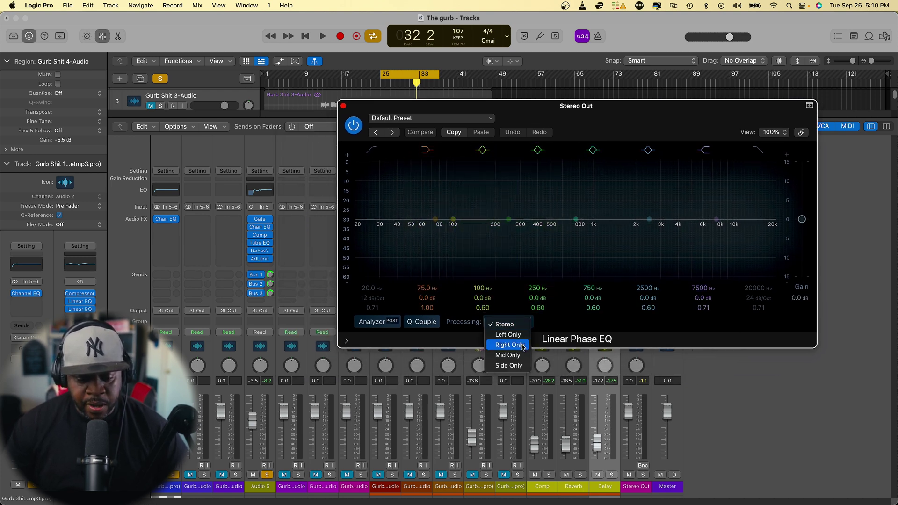
pyautogui.click(515, 368)
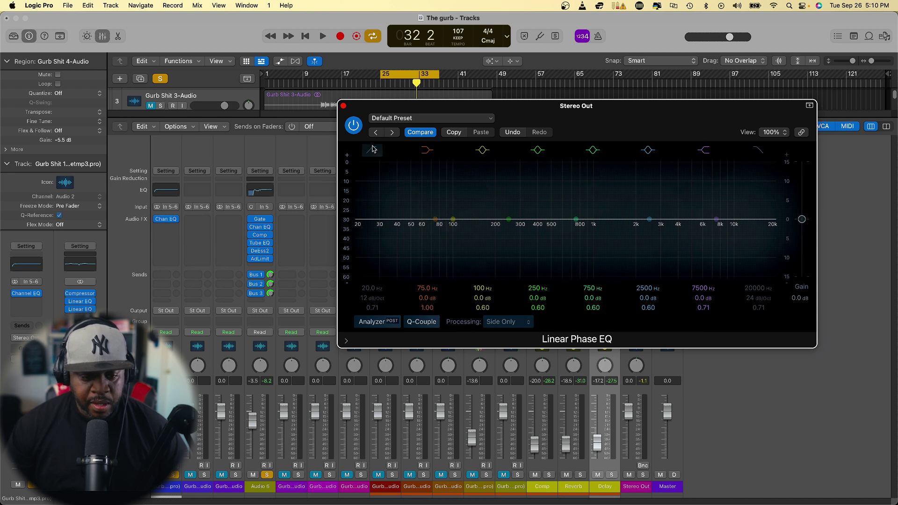
# Enable the low cut on the side EQ at 80 Hz with a 24 dB/Oct slope
pyautogui.click(380, 268)
pyautogui.moveTo(372, 298); pyautogui.dragTo(372, 286)
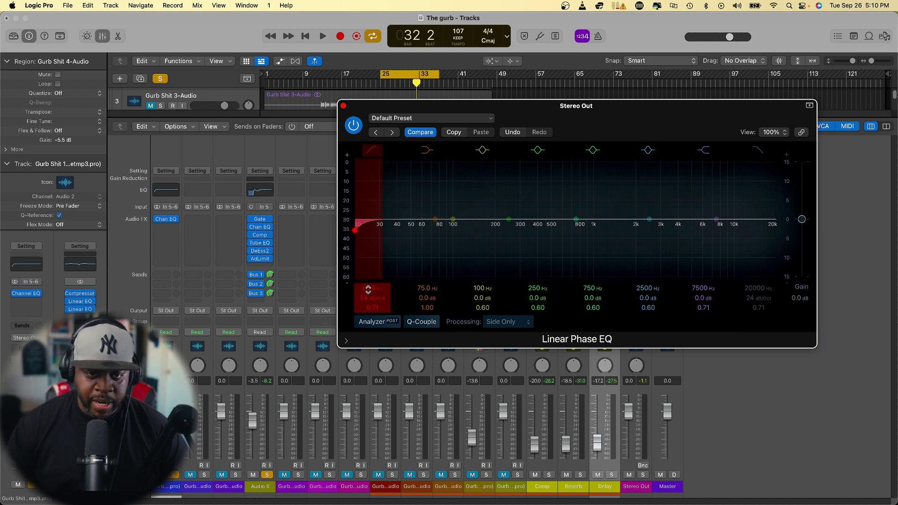
pyautogui.moveTo(367, 290); pyautogui.dragTo(366, 257)
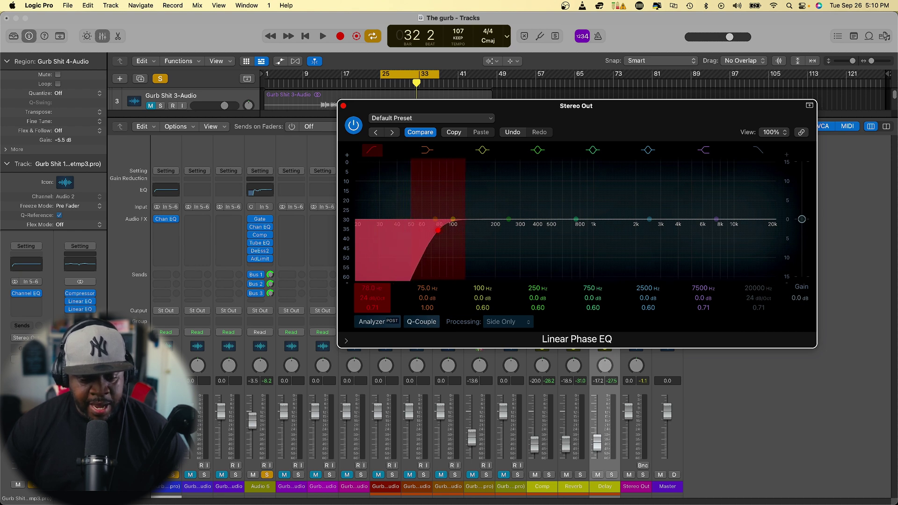
# Compare the side low cut by bypassing and re-enabling the EQ during playback, and stop playback
pyautogui.press('space')
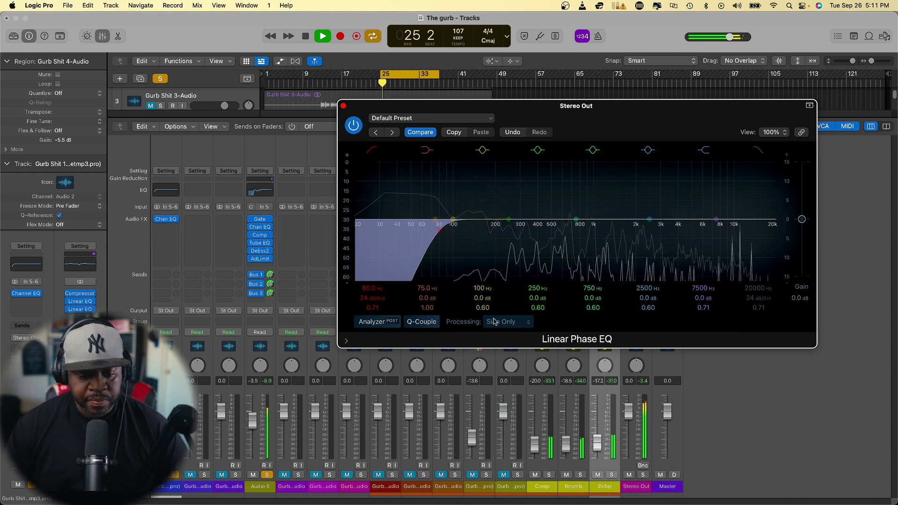
pyautogui.click(354, 126)
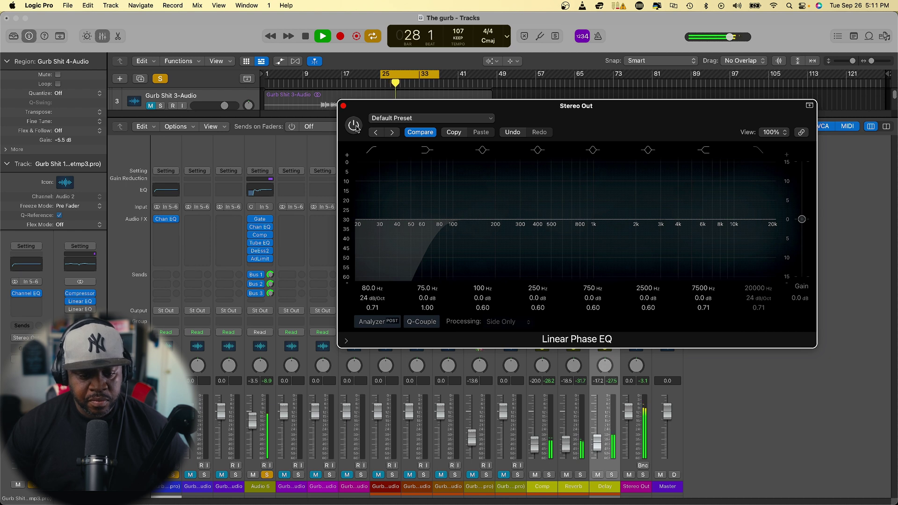
pyautogui.click(354, 125)
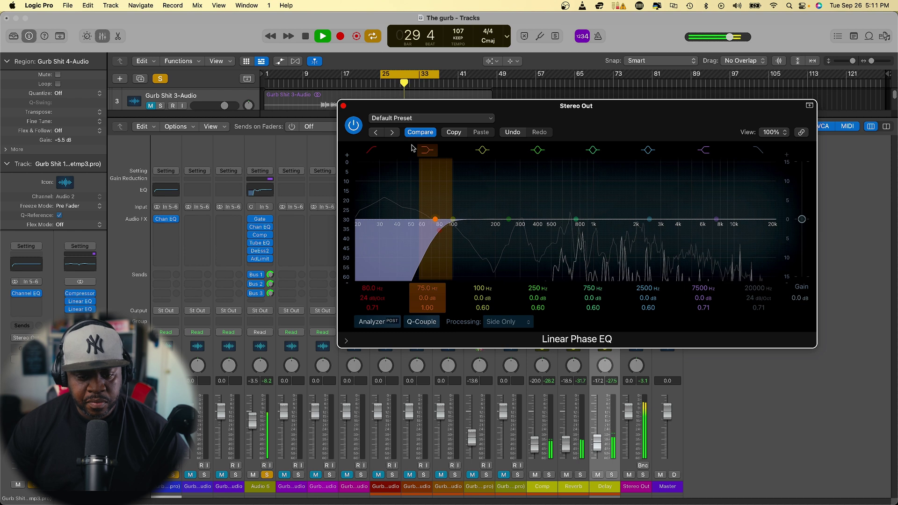
pyautogui.press('space')
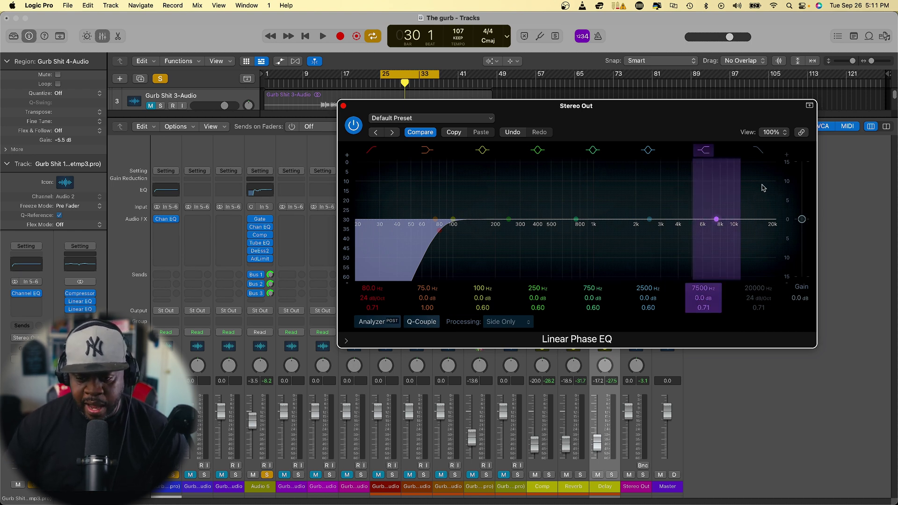
# Enable the high cut on the side EQ and lower it to 3800 Hz during playback
pyautogui.click(762, 156)
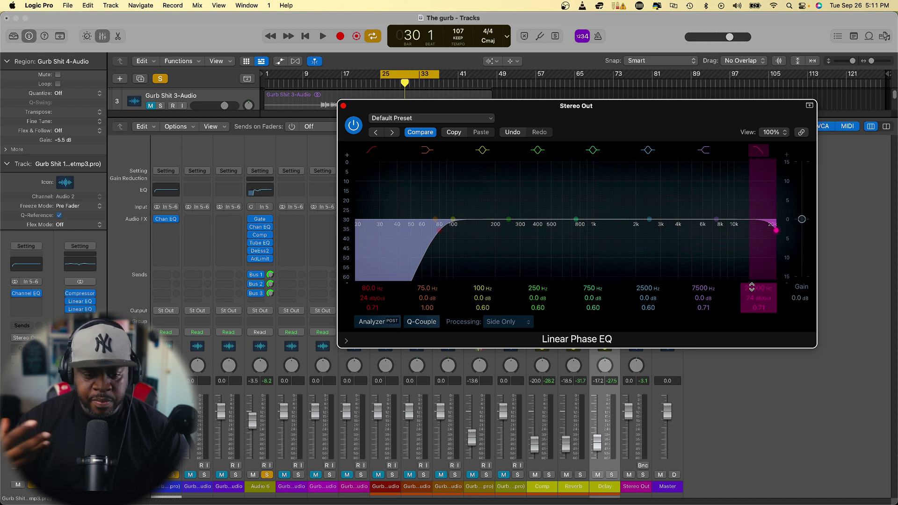
pyautogui.press('space')
pyautogui.moveTo(752, 288)
pyautogui.mouseDown()
pyautogui.moveTo(752, 337)
pyautogui.moveTo(752, 286)
pyautogui.mouseUp()
pyautogui.press('space')
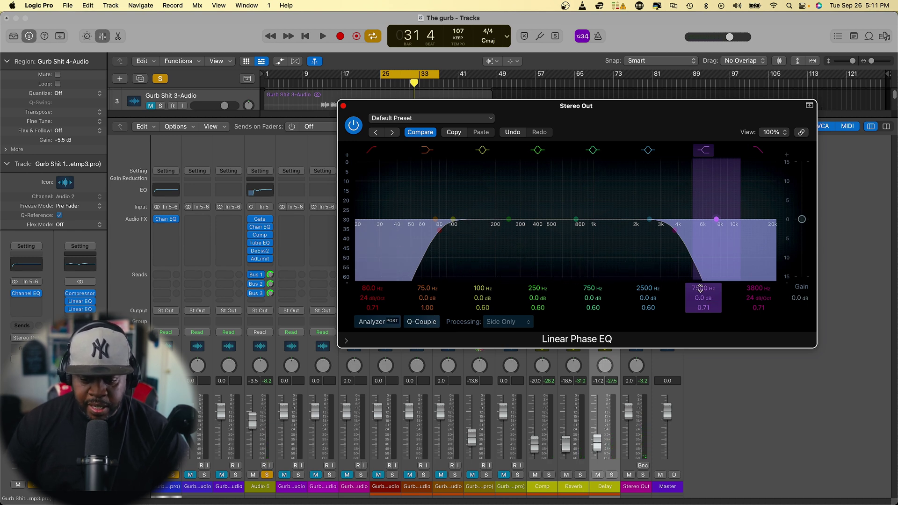
# Move the high shelf to 2600 Hz and raise the high cut to 4500 Hz during playback
pyautogui.press('space')
pyautogui.moveTo(699, 289); pyautogui.dragTo(702, 289)
pyautogui.moveTo(755, 288)
pyautogui.mouseDown()
pyautogui.moveTo(756, 314)
pyautogui.moveTo(756, 282)
pyautogui.moveTo(756, 292)
pyautogui.mouseUp()
pyautogui.press('space')
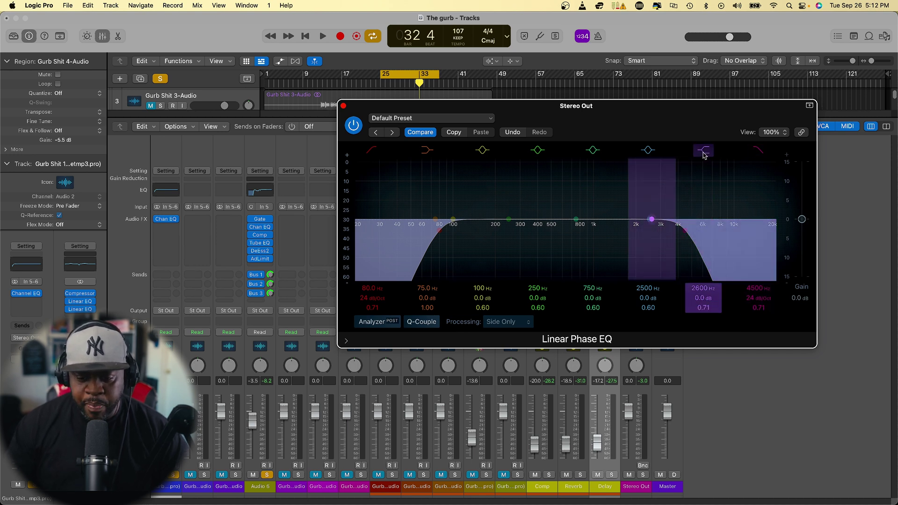
# Set the side EQ's high shelf to 5050 Hz with a gain of +6.3 dB, adjusting the gain during playback
pyautogui.moveTo(653, 222); pyautogui.dragTo(694, 224)
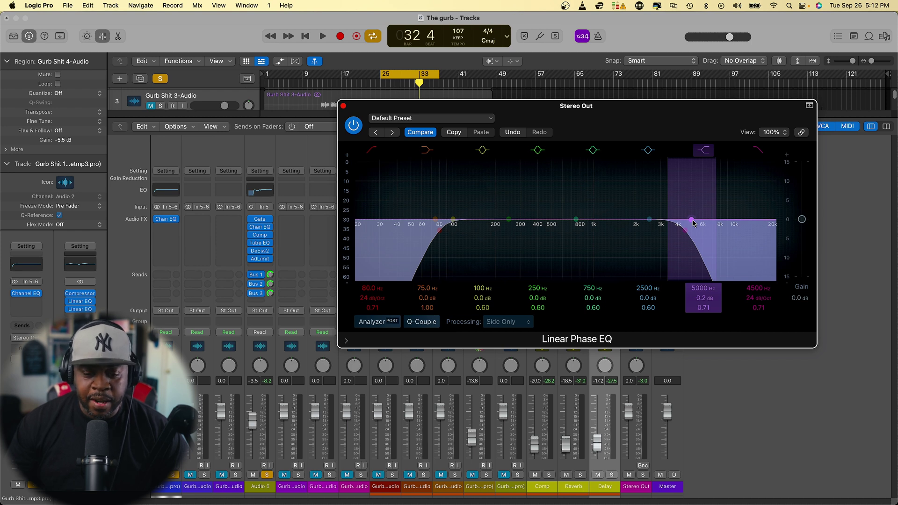
pyautogui.press('space')
pyautogui.moveTo(693, 223); pyautogui.dragTo(690, 210)
pyautogui.moveTo(690, 205)
pyautogui.mouseDown()
pyautogui.moveTo(683, 193)
pyautogui.moveTo(693, 192)
pyautogui.mouseUp()
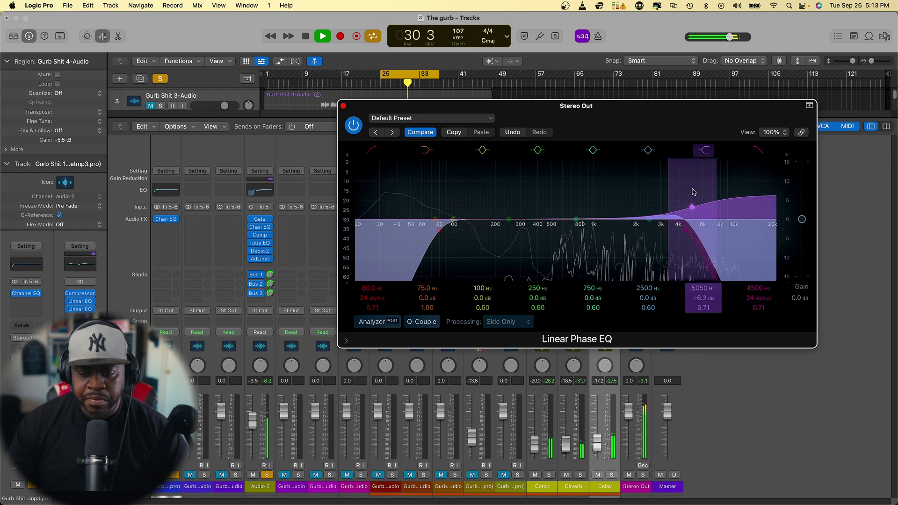
# Compare the mix with and without the side EQ, stop playback and close the EQ
pyautogui.click(354, 126)
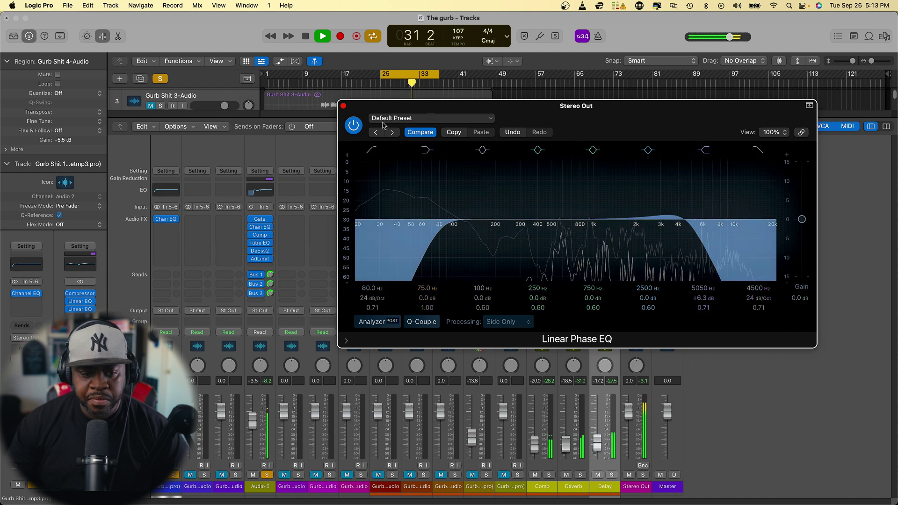
pyautogui.click(353, 125)
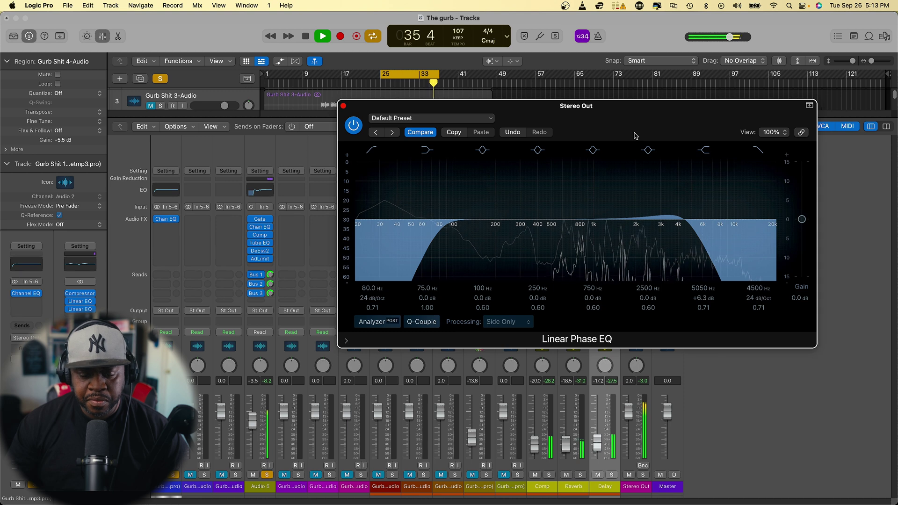
pyautogui.press('space')
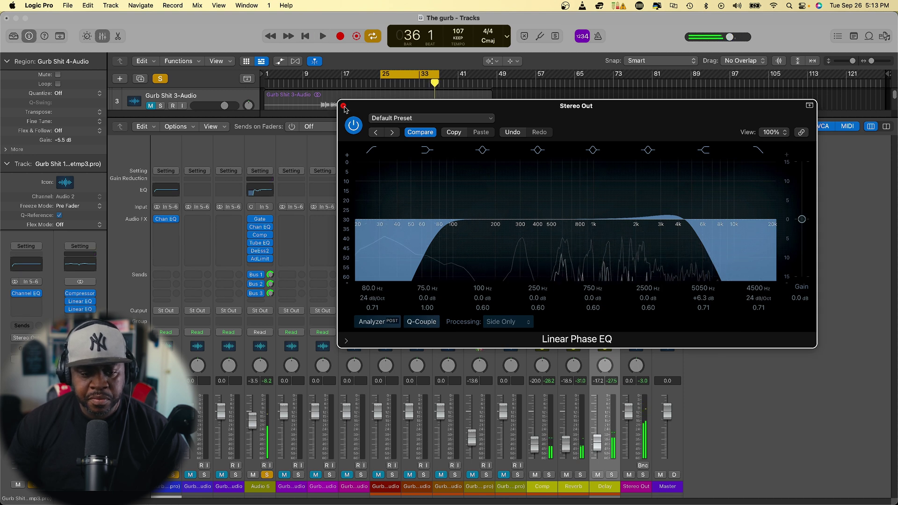
pyautogui.click(344, 107)
pyautogui.click(348, 112)
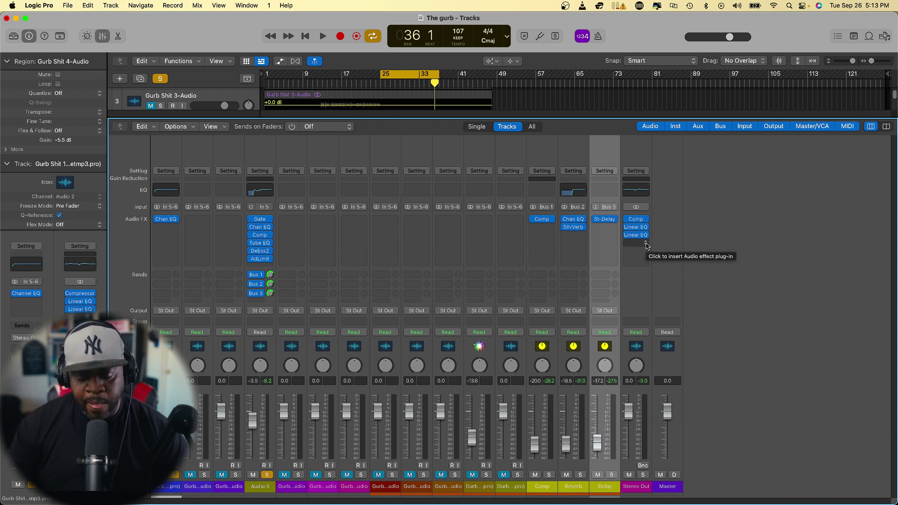
# Insert an Adaptive Limiter last on the Stereo Out with True Peak Detection on, 0.0 dB gain and a -0.3 dB output ceiling
pyautogui.click(647, 245)
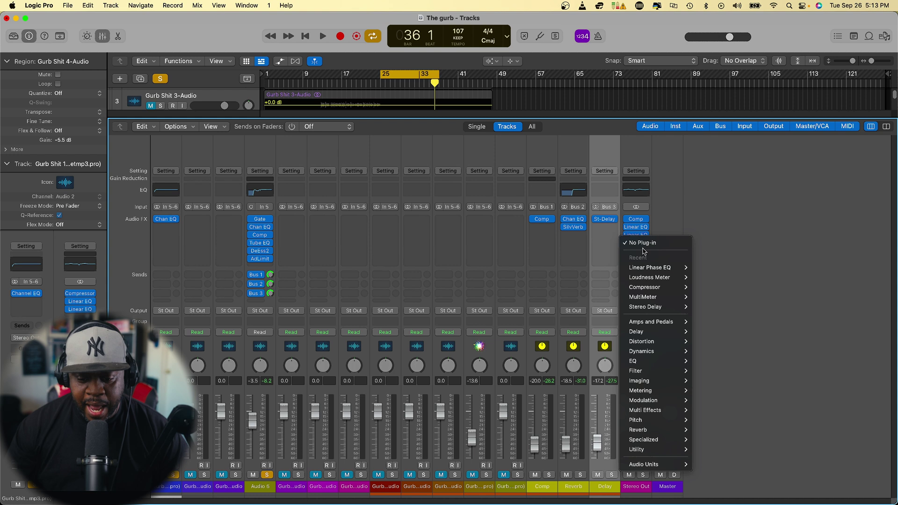
pyautogui.moveTo(666, 353)
pyautogui.moveTo(732, 353)
pyautogui.click(777, 360)
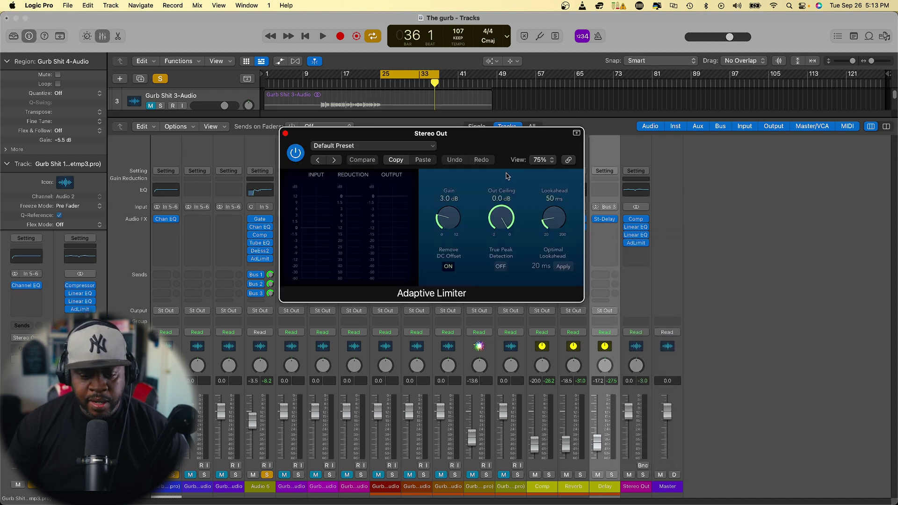
pyautogui.moveTo(511, 146); pyautogui.dragTo(407, 106)
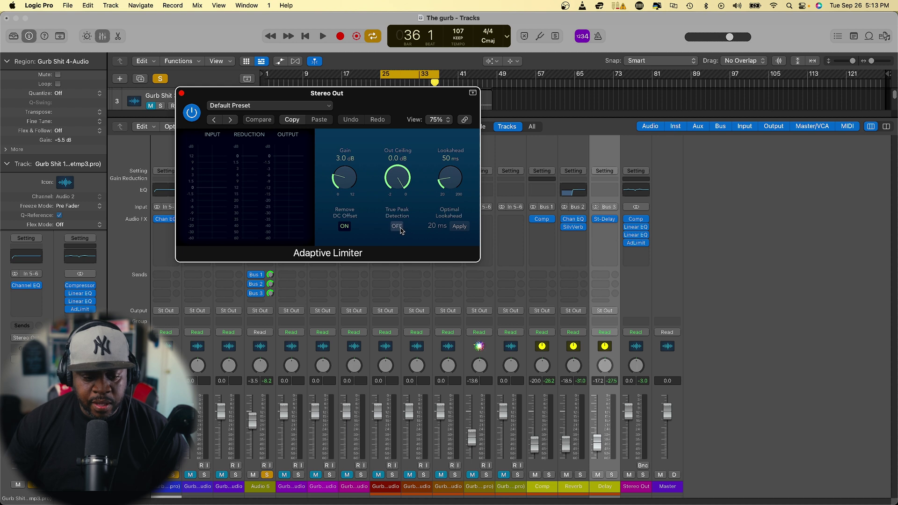
pyautogui.click(397, 226)
pyautogui.moveTo(350, 195); pyautogui.dragTo(357, 208)
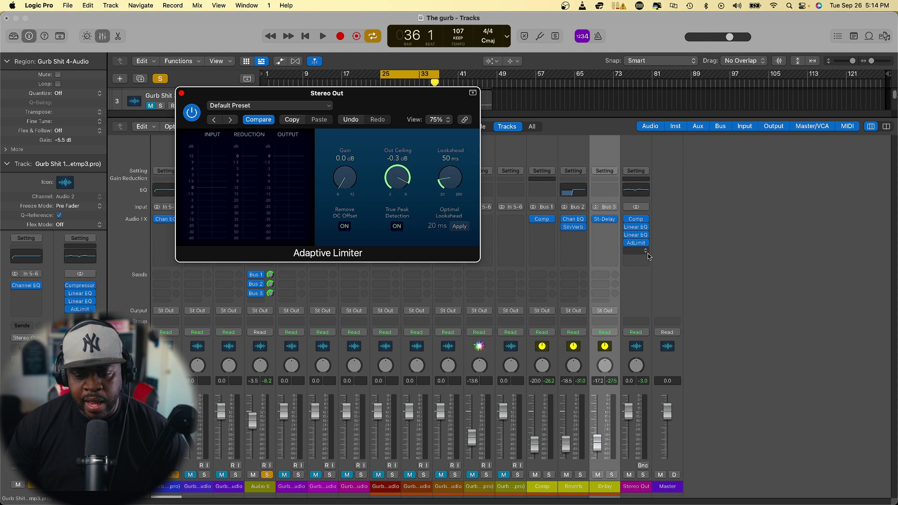
# Insert a MultiMeter after the Adaptive Limiter and arrange the two plug-in windows side by side
pyautogui.click(647, 253)
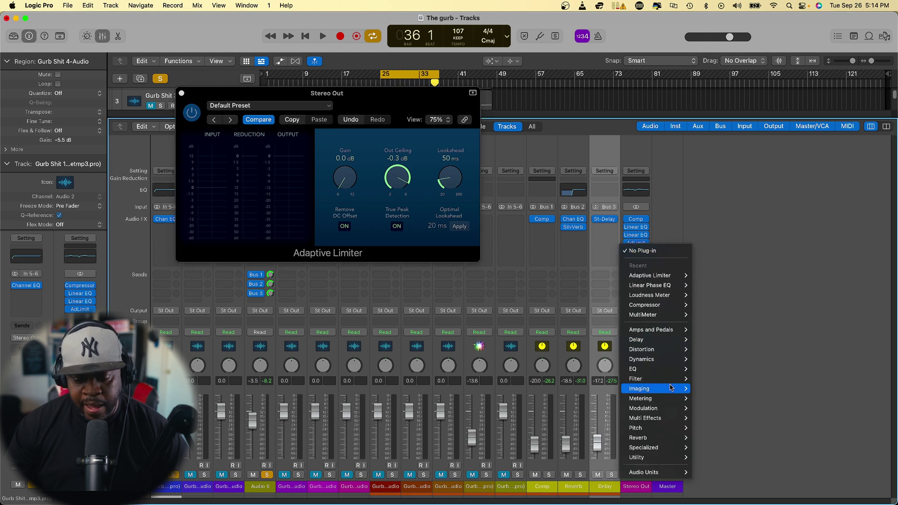
pyautogui.moveTo(669, 400)
pyautogui.moveTo(728, 442)
pyautogui.click(769, 438)
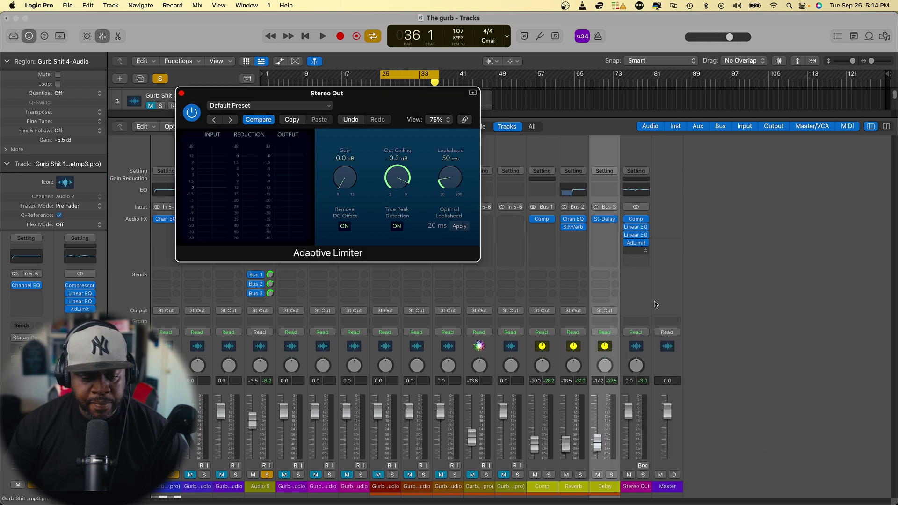
pyautogui.moveTo(555, 143); pyautogui.dragTo(820, 56)
pyautogui.moveTo(428, 140); pyautogui.dragTo(440, 24)
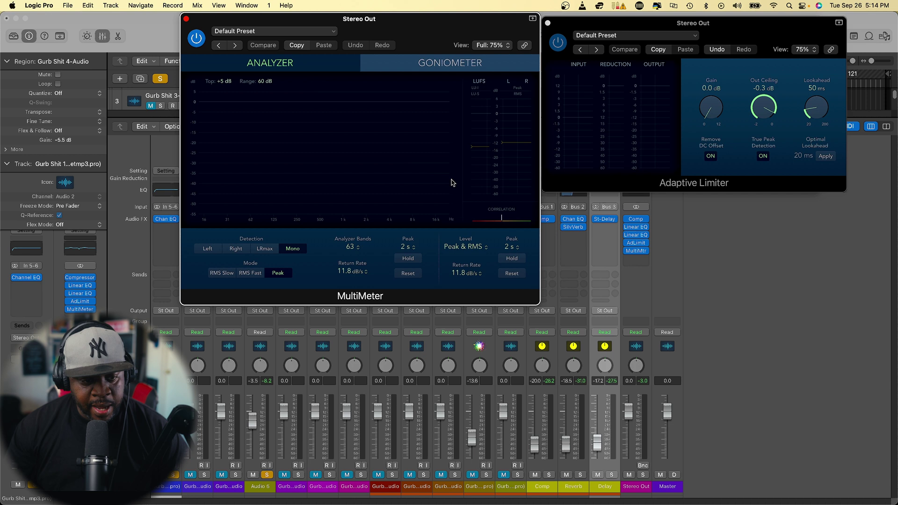
# Play the mix to examine its spectrum and loudness levels, and switch the MultiMeter to the Goniometer view
pyautogui.press('space')
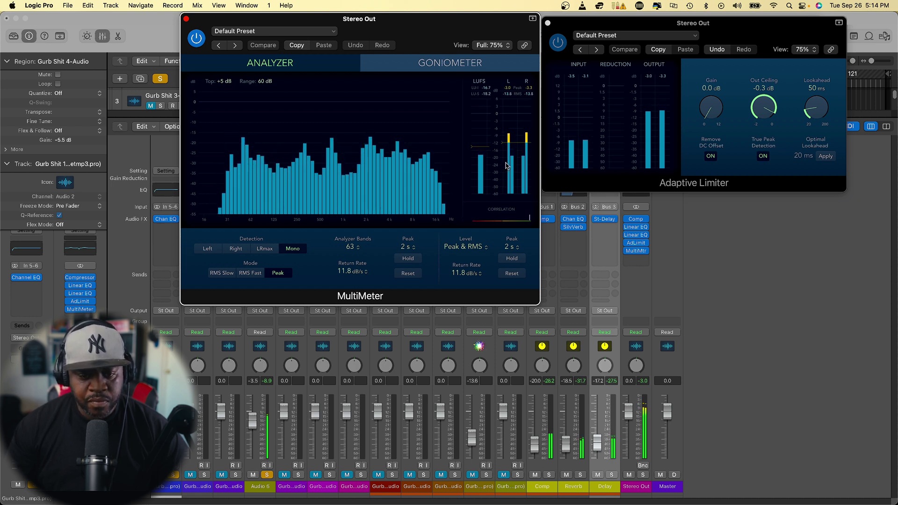
pyautogui.click(439, 64)
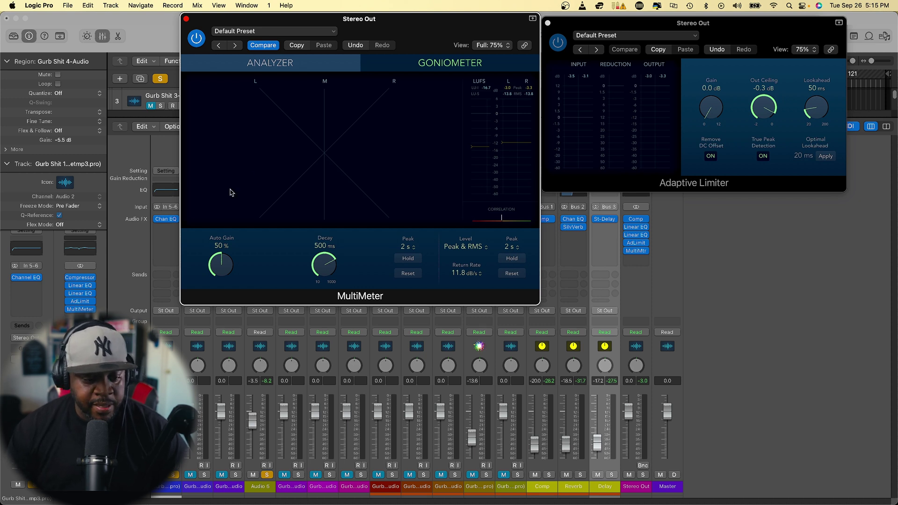
# Play the looped section to examine its stereo image in the Goniometer, briefly hiding the plug-in windows to view the mixer
pyautogui.press('space')
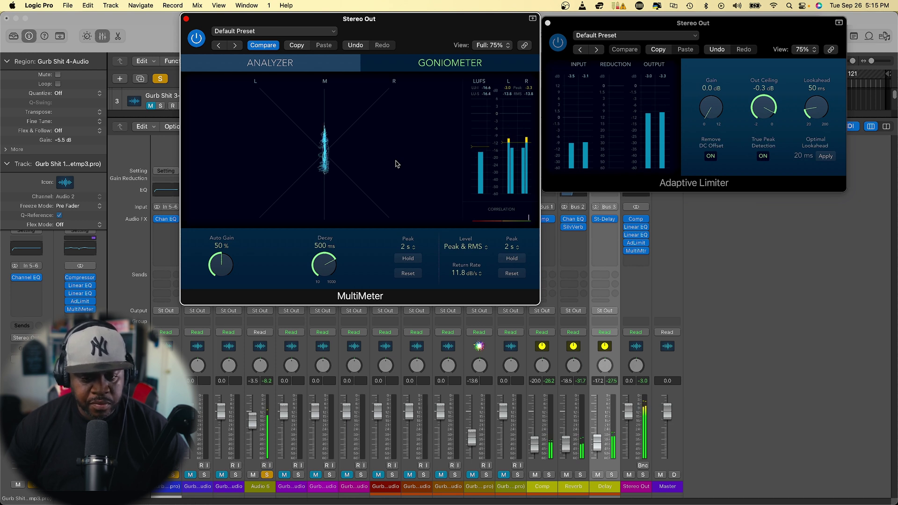
pyautogui.press('v')
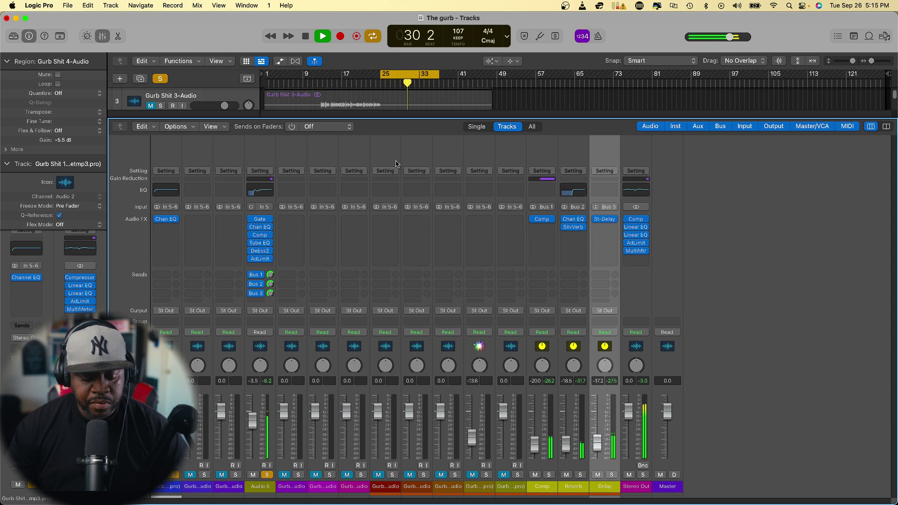
pyautogui.press('v')
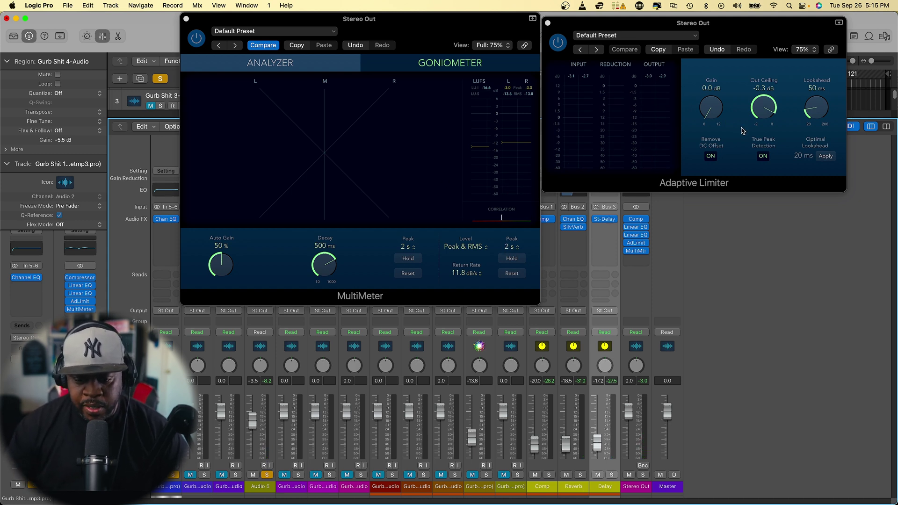
# Insert a stereo Level Meter after the MultiMeter on the Stereo Out and place its window beneath the Adaptive Limiter
pyautogui.click(646, 261)
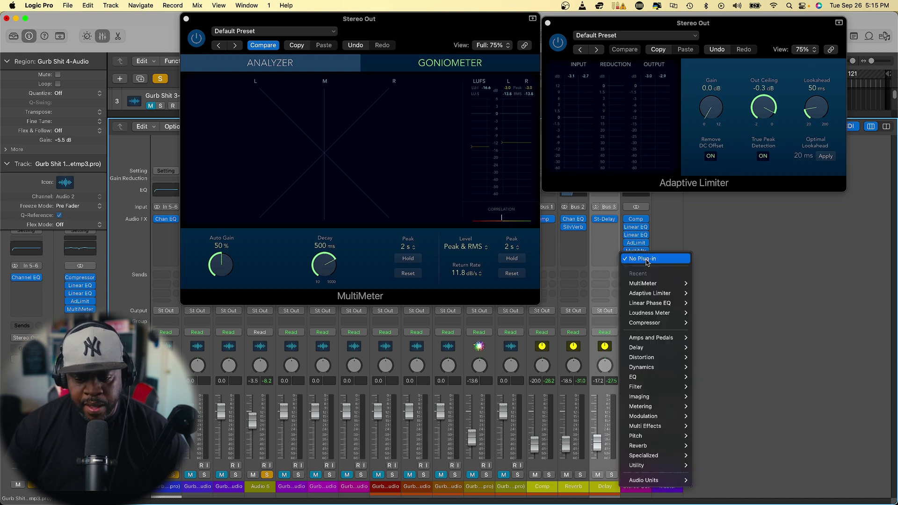
pyautogui.moveTo(652, 406)
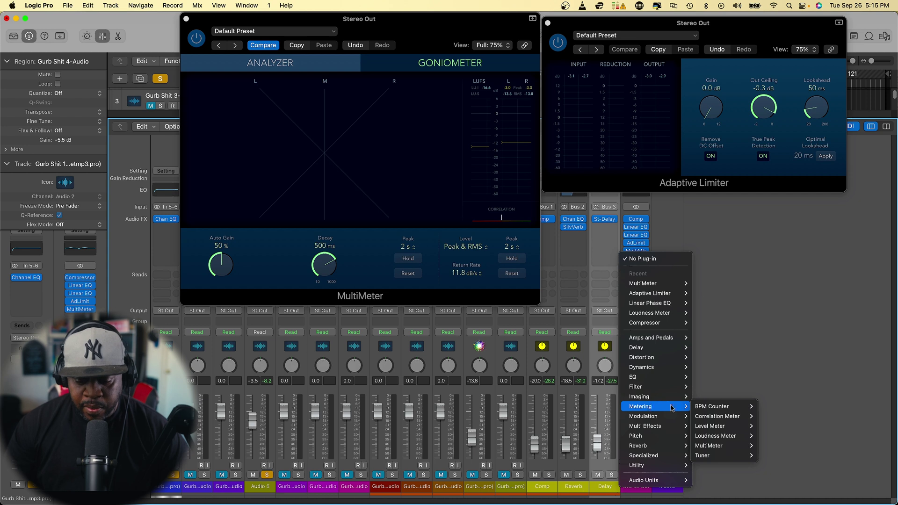
pyautogui.moveTo(735, 431)
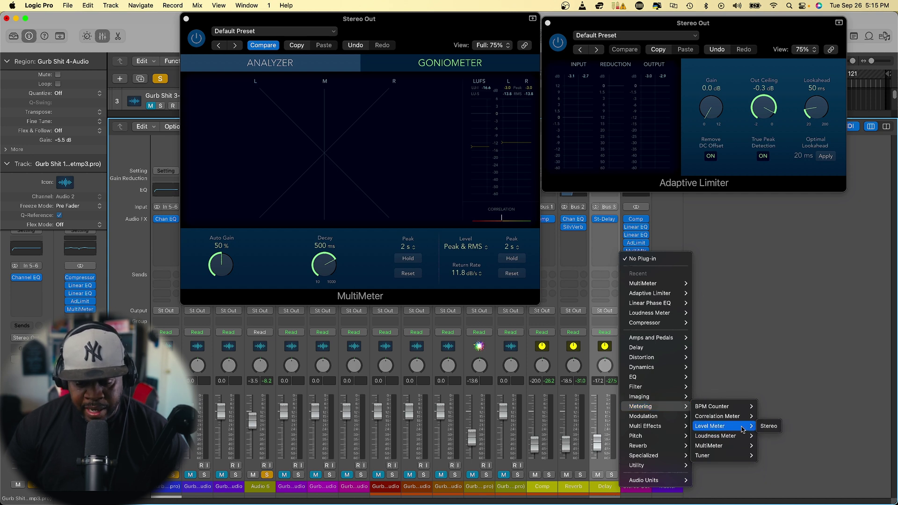
pyautogui.click(768, 426)
pyautogui.moveTo(516, 211); pyautogui.dragTo(661, 216)
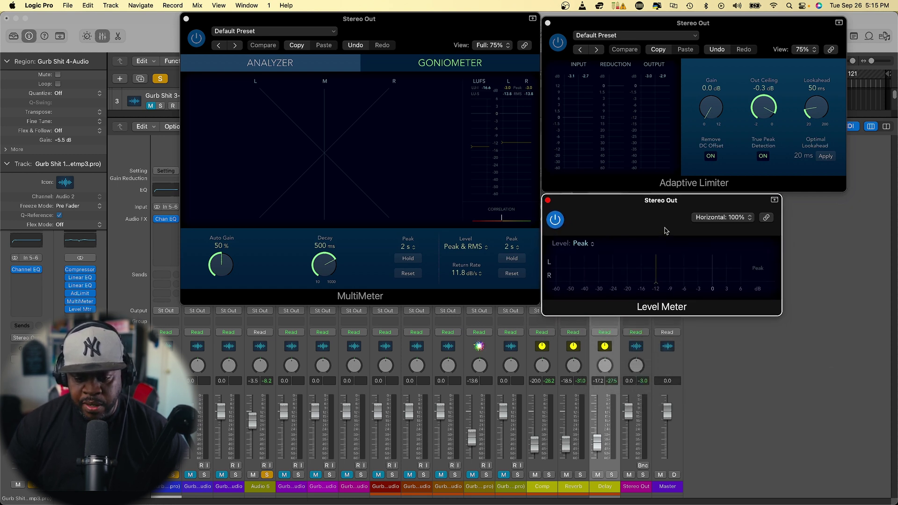
# Set the Level Meter to Peak & RMS and move its threshold marker to about -8 dB
pyautogui.click(590, 244)
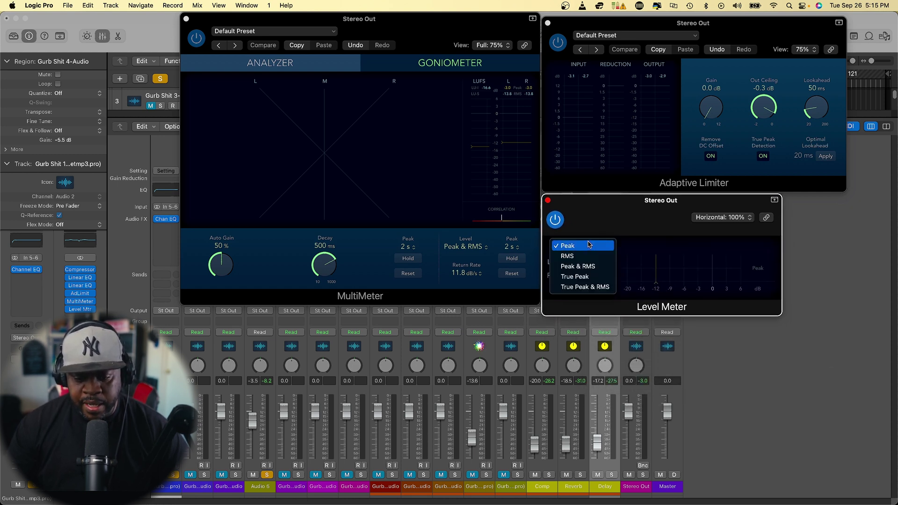
pyautogui.click(598, 271)
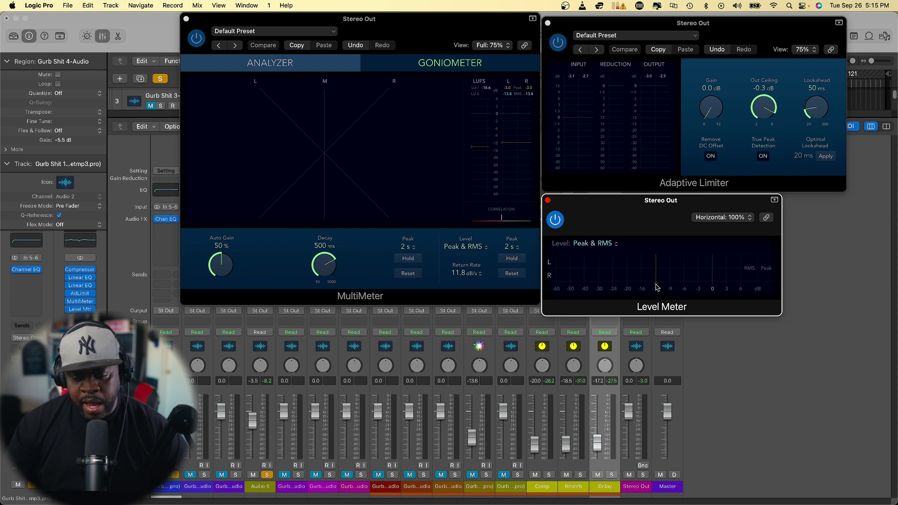
pyautogui.moveTo(659, 288); pyautogui.dragTo(674, 286)
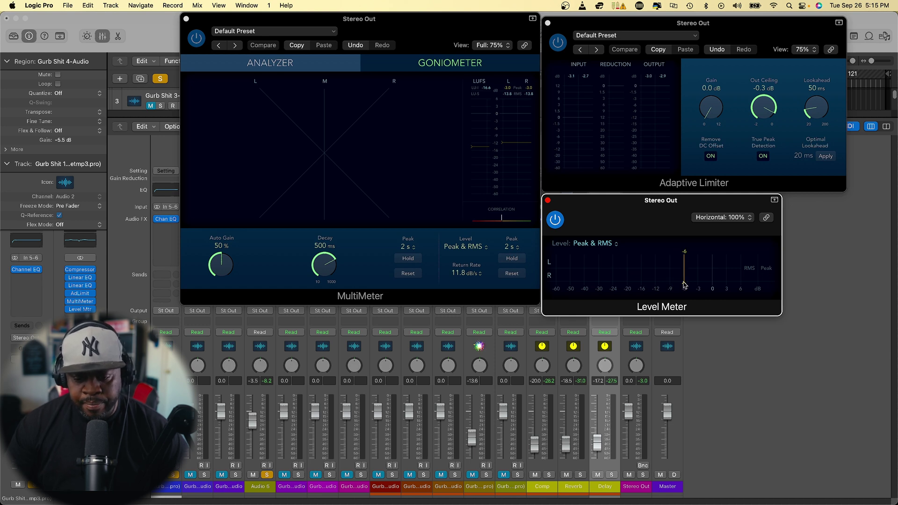
pyautogui.moveTo(677, 284)
pyautogui.mouseDown()
pyautogui.moveTo(667, 285)
pyautogui.moveTo(677, 284)
pyautogui.mouseUp()
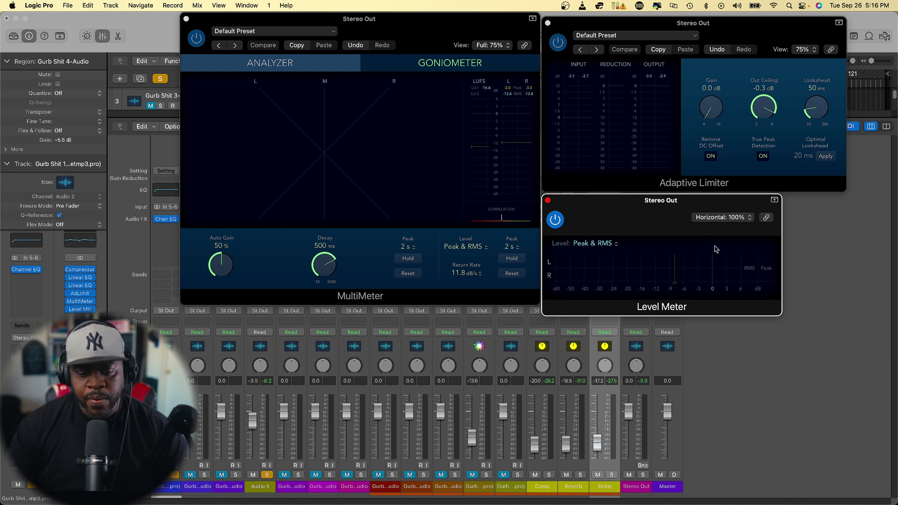
# While the mix plays, raise the Adaptive Limiter's gain to 6.2 dB and apply the optimal lookahead of 23 ms, and stop playback
pyautogui.press('space')
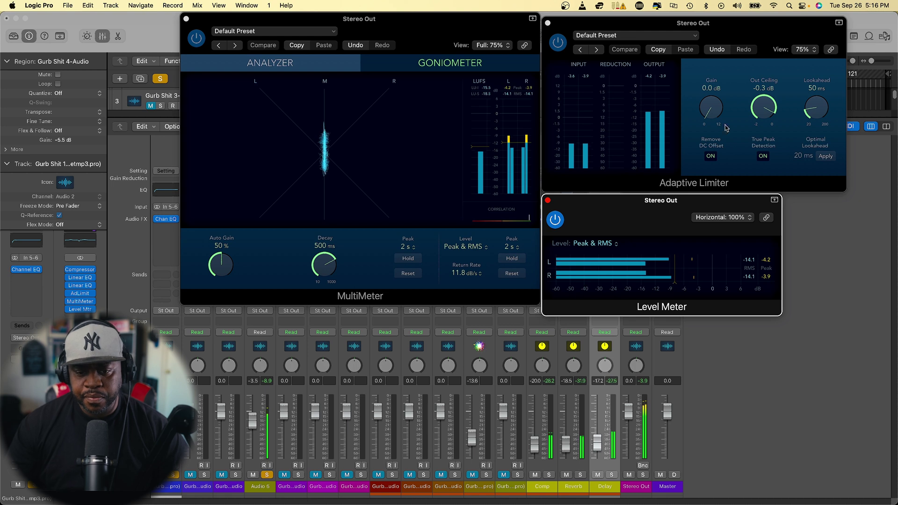
pyautogui.moveTo(712, 111); pyautogui.dragTo(712, 108)
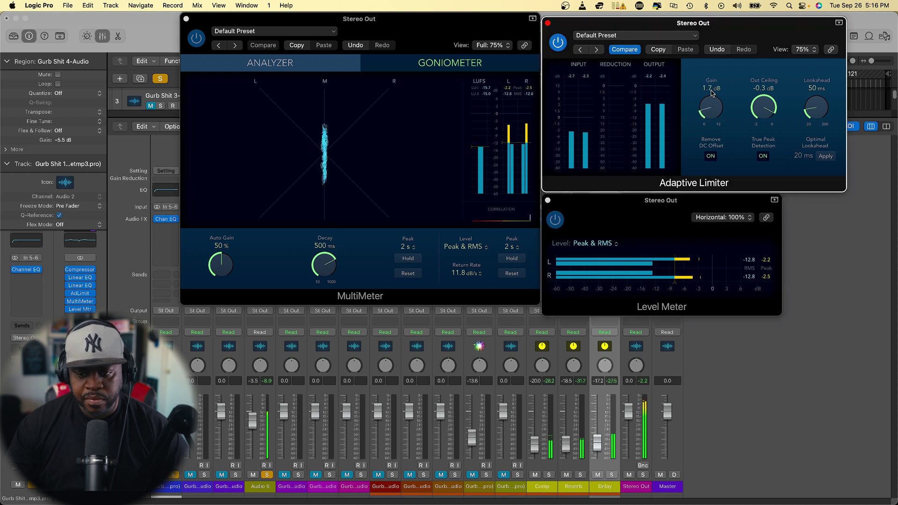
pyautogui.moveTo(712, 85); pyautogui.dragTo(713, 81)
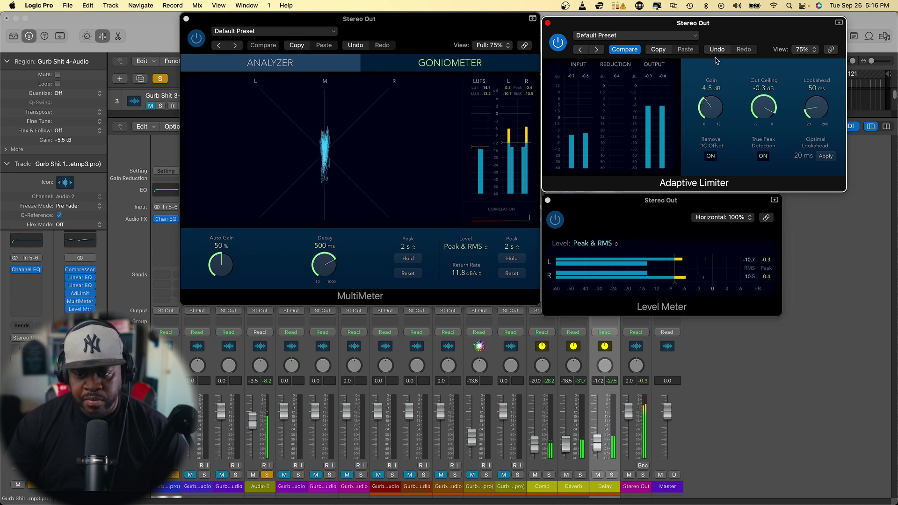
pyautogui.click(717, 50)
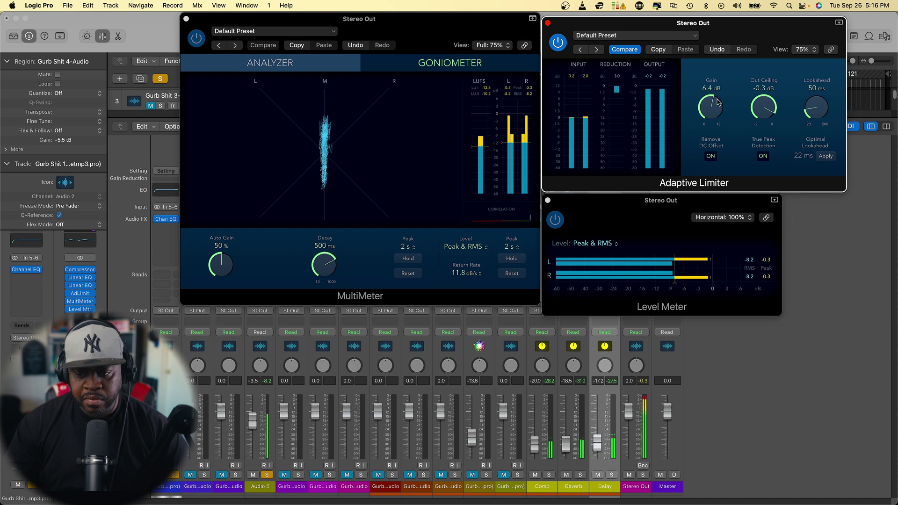
pyautogui.click(826, 156)
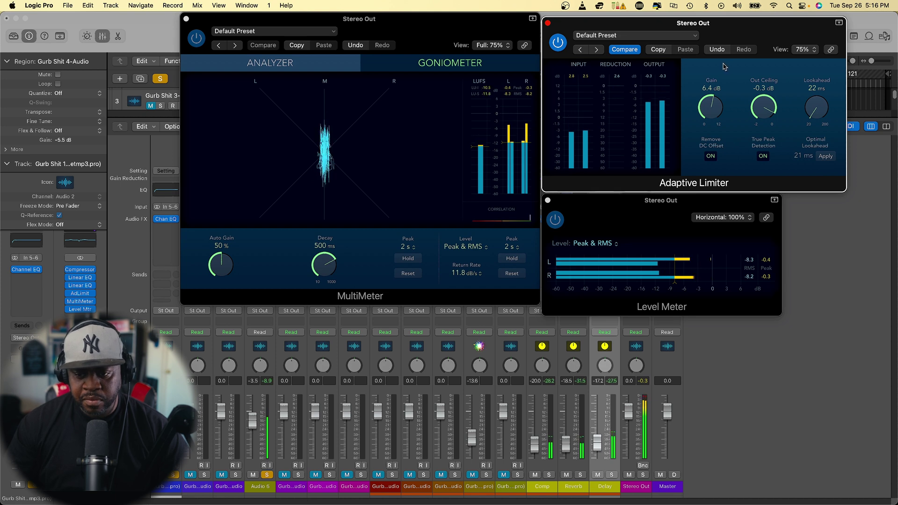
pyautogui.moveTo(715, 110); pyautogui.dragTo(715, 109)
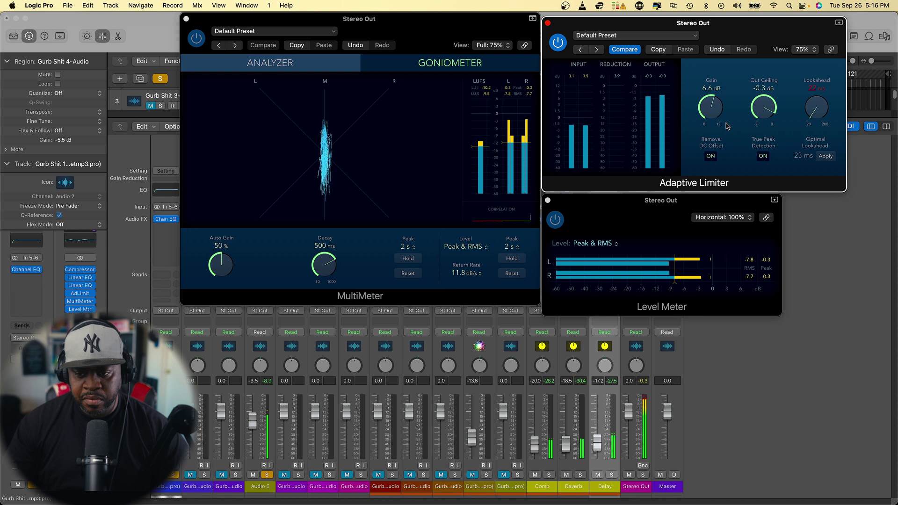
pyautogui.click(826, 156)
pyautogui.moveTo(716, 106); pyautogui.dragTo(715, 107)
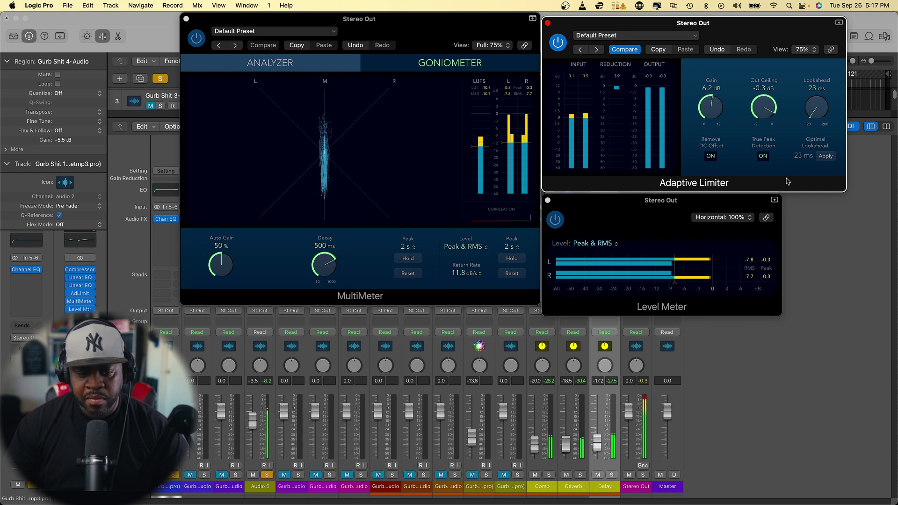
pyautogui.press('space')
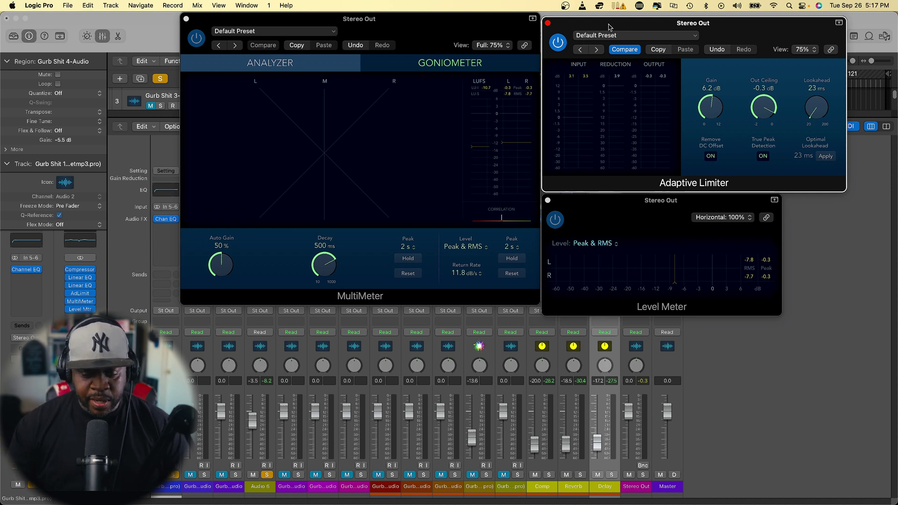
# Close the three plug-in windows and remove the Level Meter from the Stereo Out
pyautogui.click(549, 23)
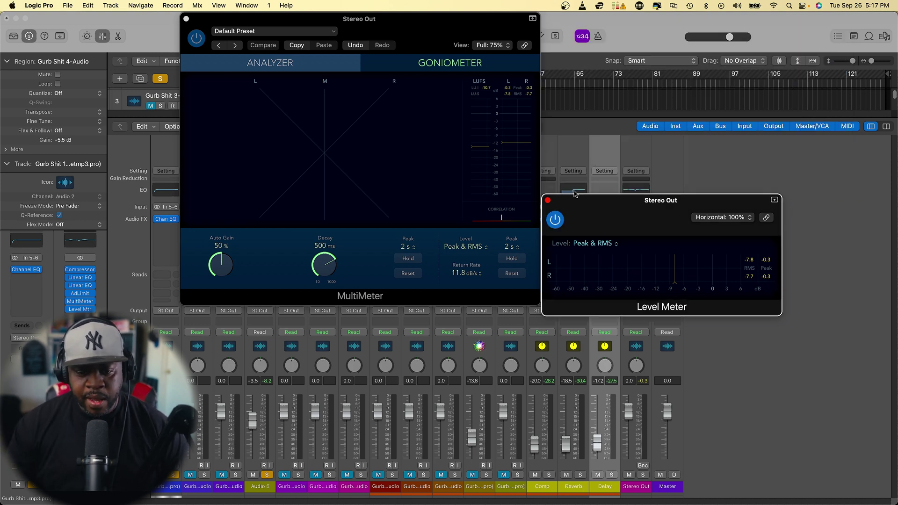
pyautogui.click(548, 200)
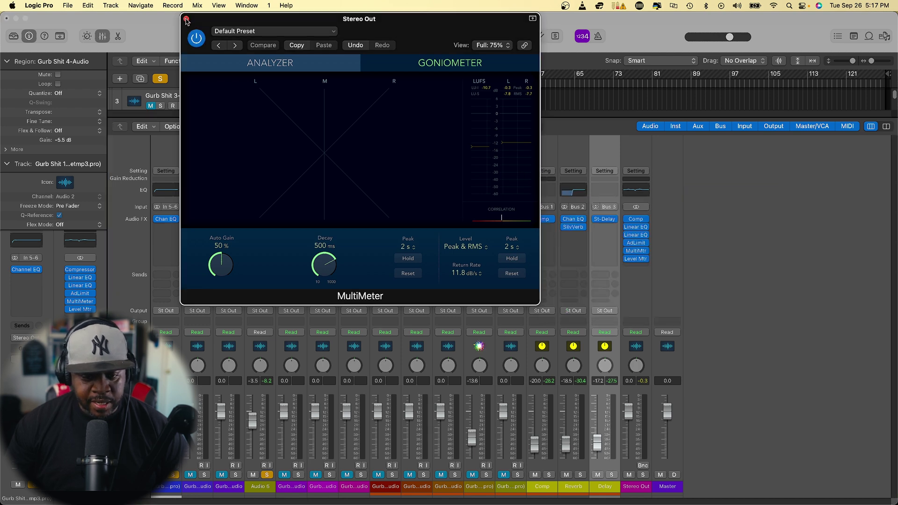
pyautogui.click(186, 19)
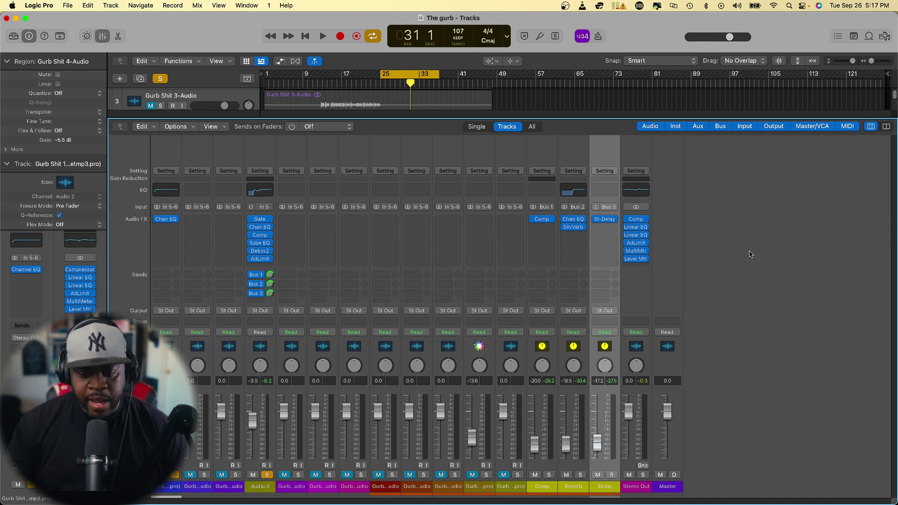
pyautogui.moveTo(636, 261)
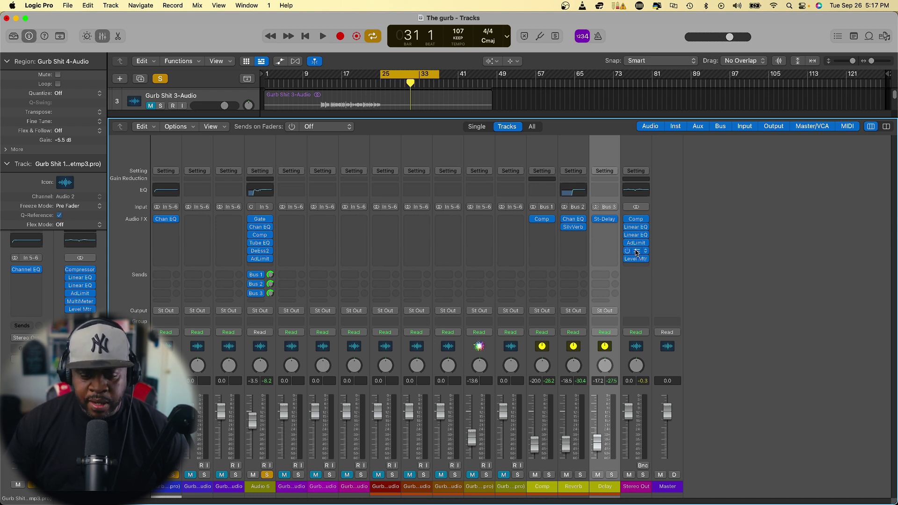
pyautogui.click(645, 259)
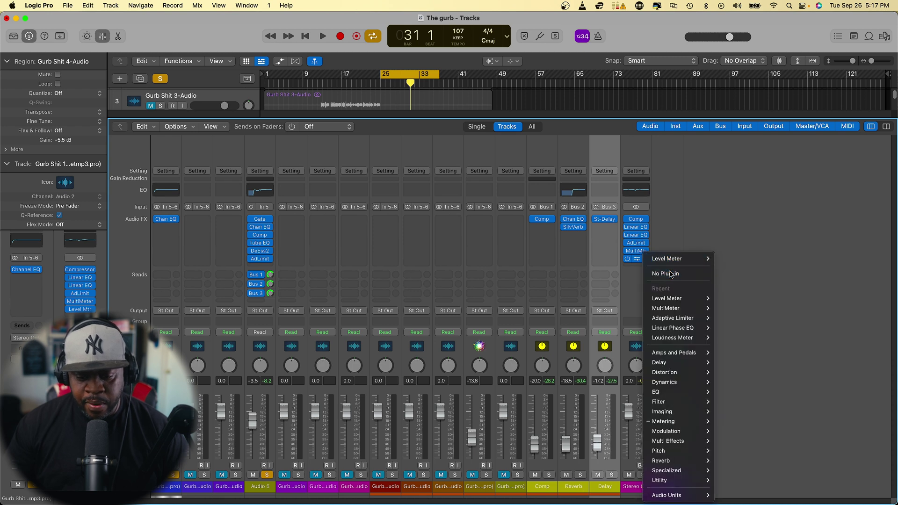
pyautogui.click(670, 274)
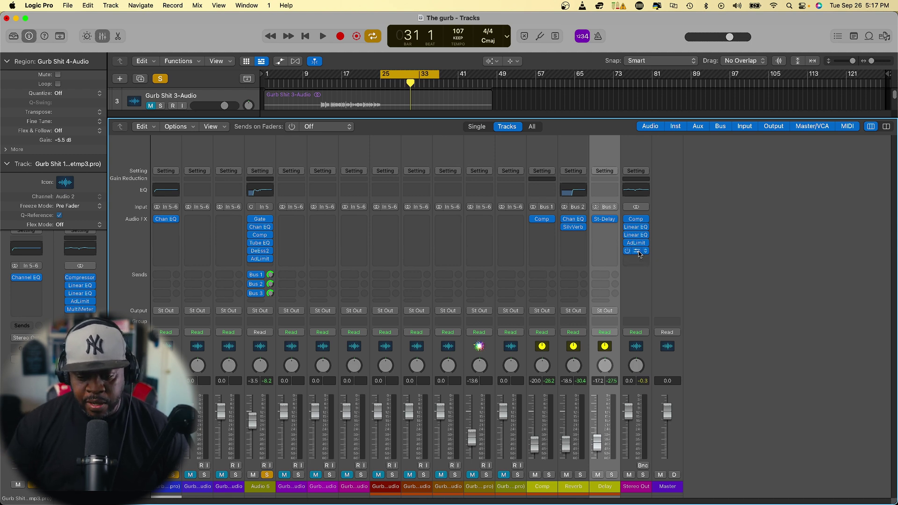
# Reopen the MultiMeter, play the mix to check its stereo image and loudness, and stop playback and close the meter
pyautogui.click(637, 251)
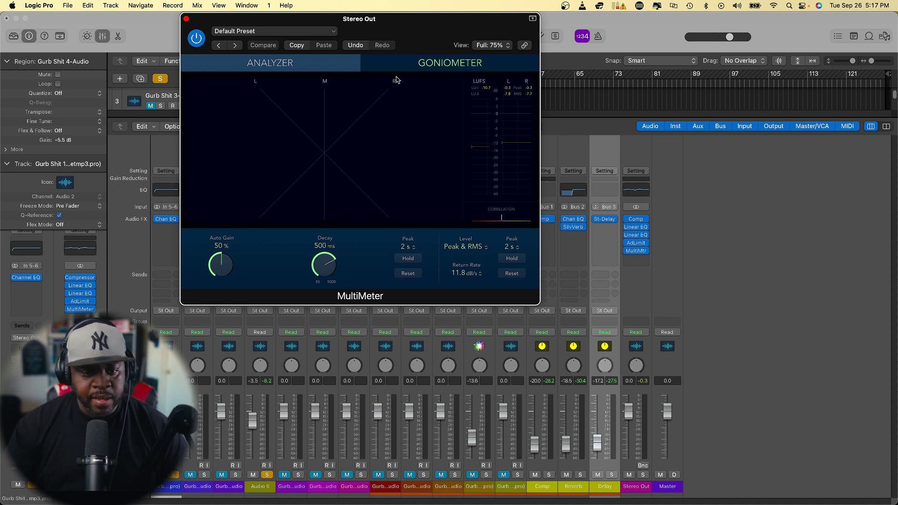
pyautogui.press('space')
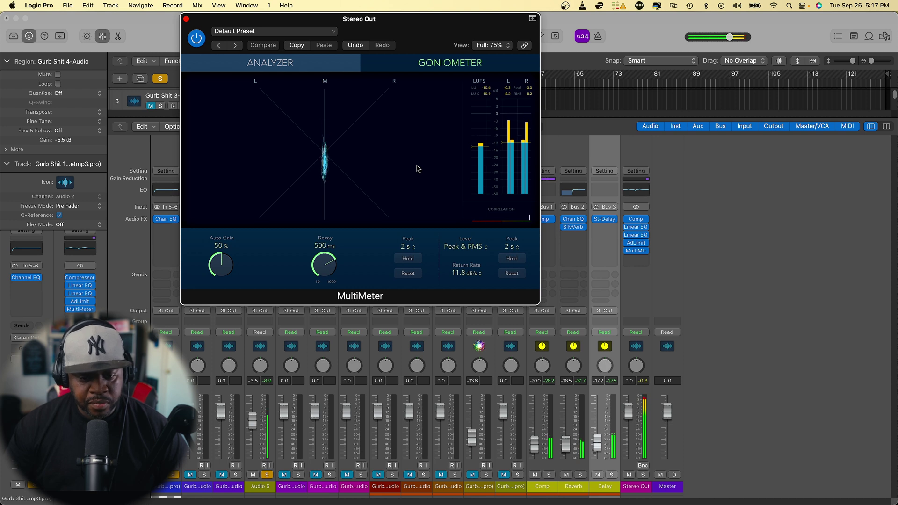
pyautogui.moveTo(412, 42); pyautogui.dragTo(601, 42)
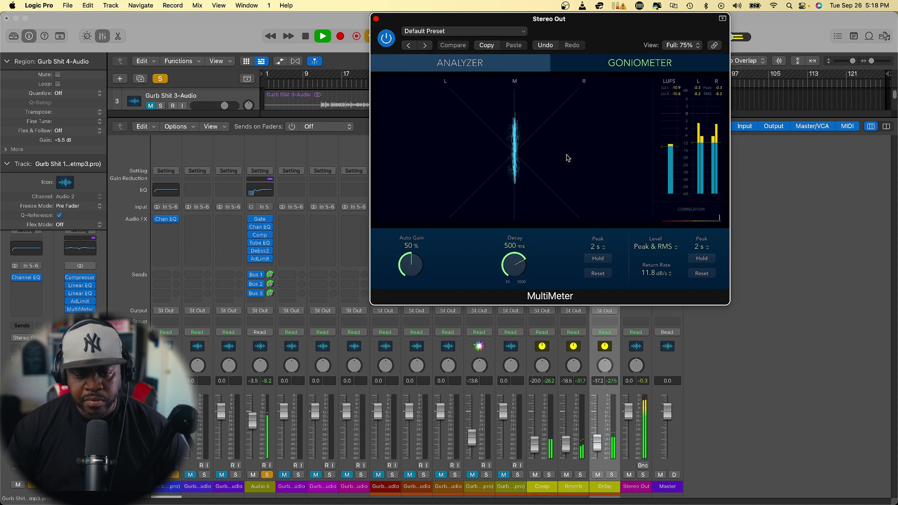
pyautogui.moveTo(619, 28); pyautogui.dragTo(543, 28)
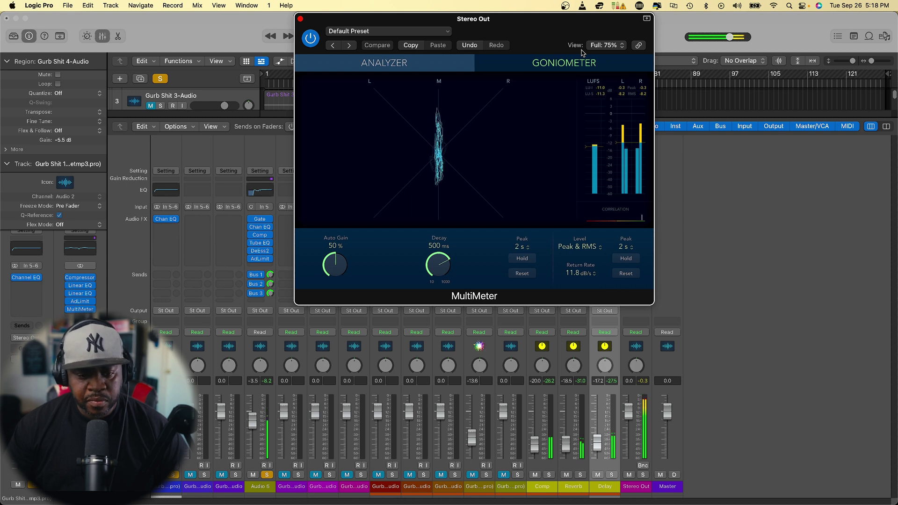
pyautogui.press('space')
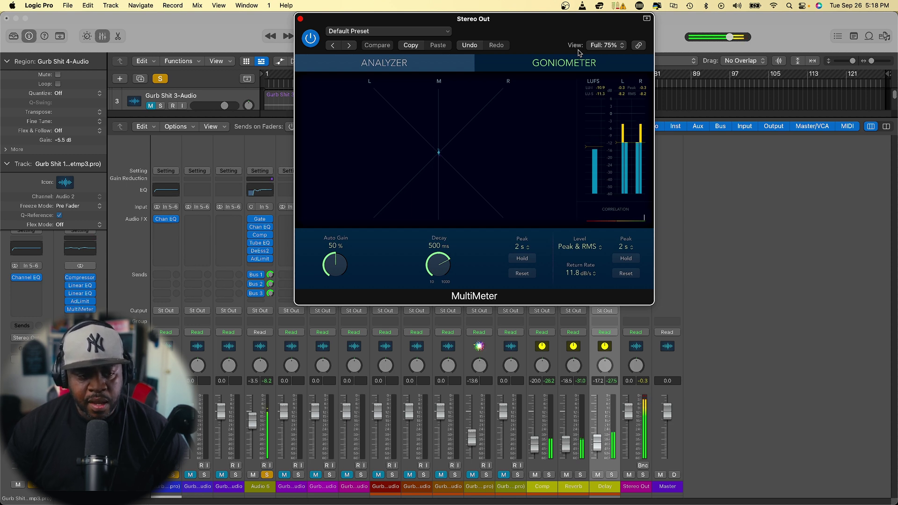
pyautogui.click(301, 19)
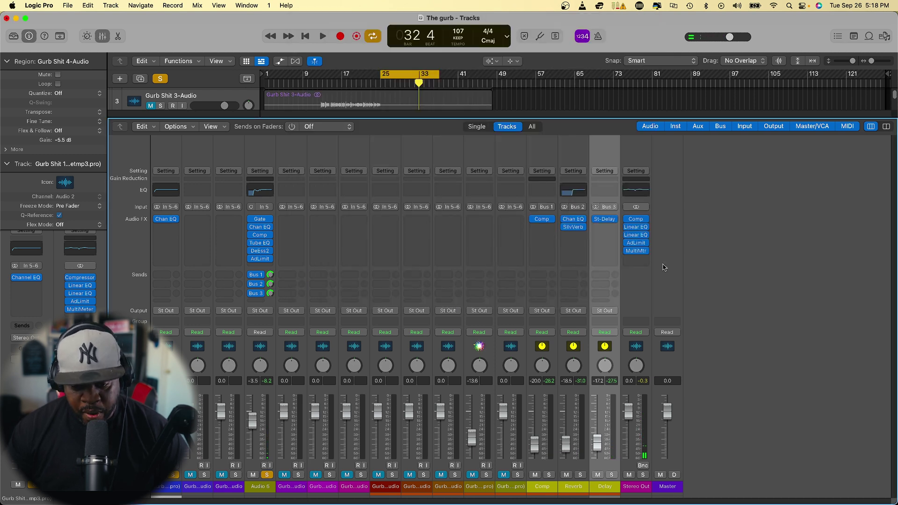
# Insert a stereo Gain plug-in after the MultiMeter on the Stereo Out, move its window clear of the channel strips and start playback
pyautogui.click(647, 262)
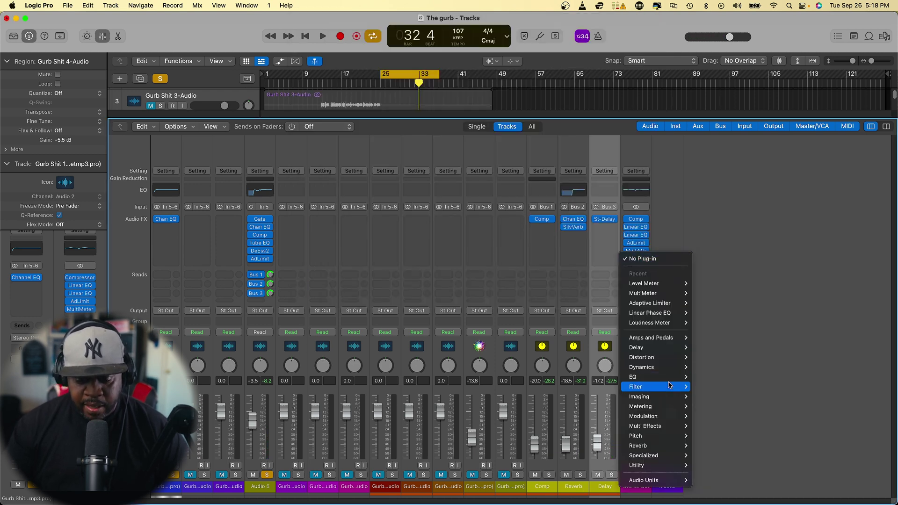
pyautogui.moveTo(659, 464)
pyautogui.moveTo(720, 476)
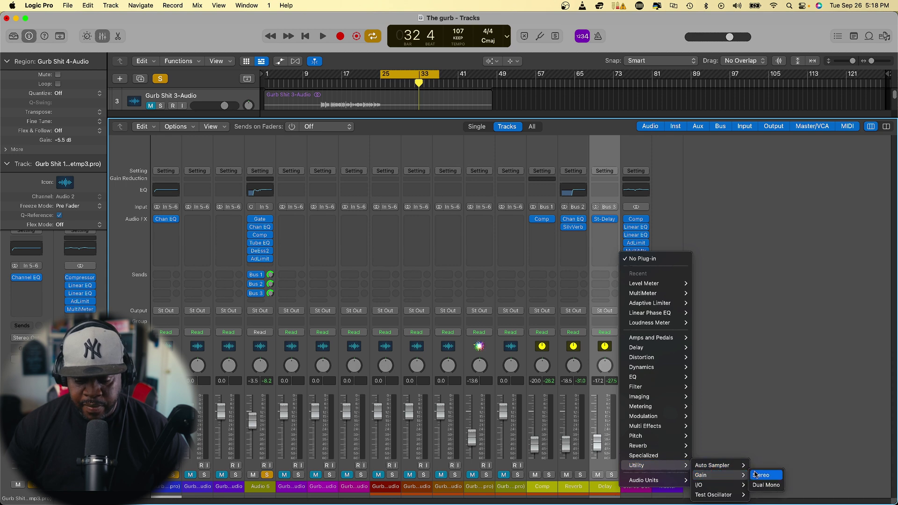
pyautogui.click(757, 475)
pyautogui.moveTo(411, 131); pyautogui.dragTo(795, 147)
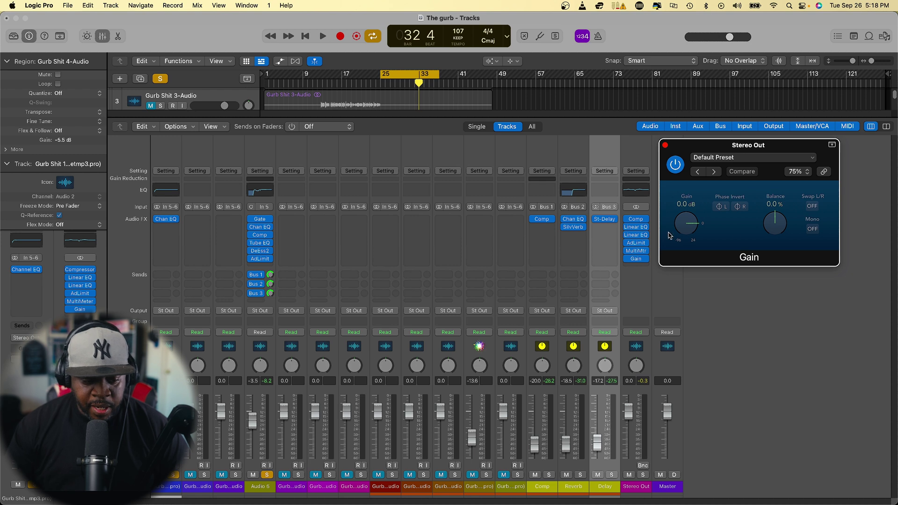
pyautogui.press('space')
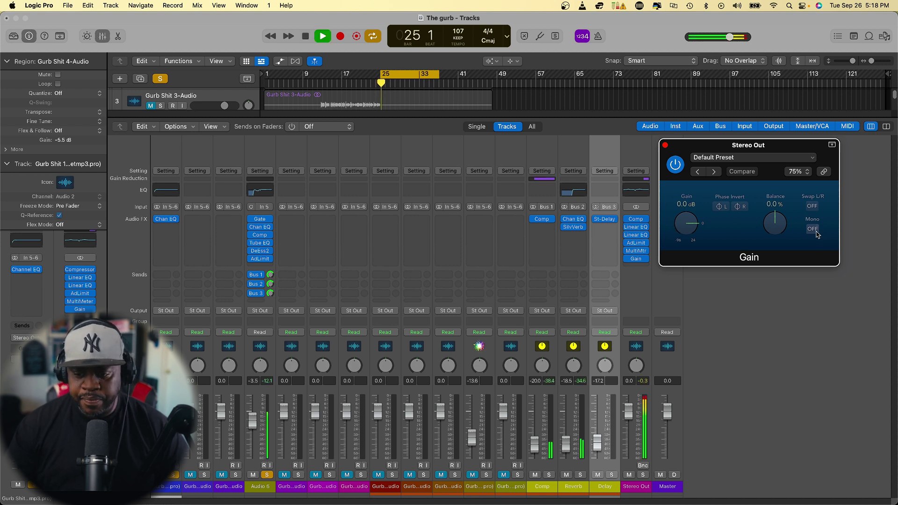
# Switch the Gain plug-in between mono and stereo during playback and lower the Audio 6 channel's fader to -4.4 dB
pyautogui.click(814, 231)
pyautogui.moveTo(255, 429); pyautogui.dragTo(255, 436)
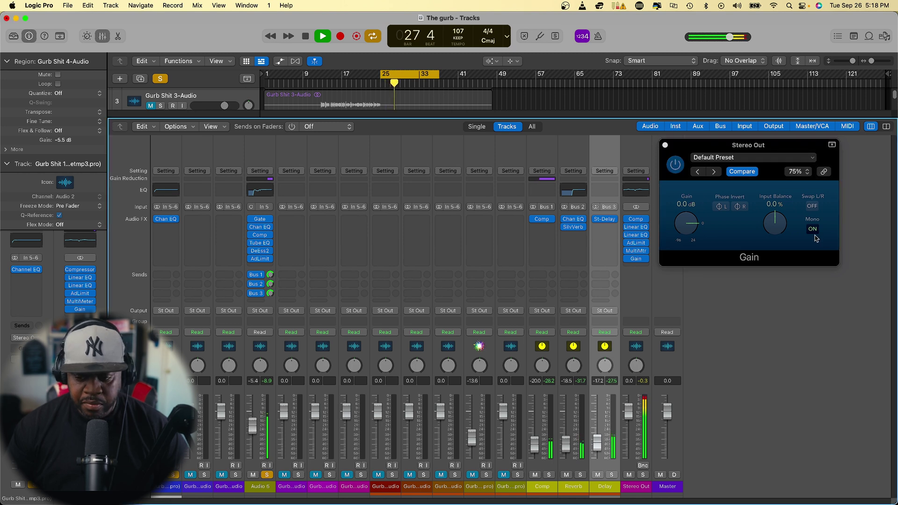
pyautogui.click(813, 234)
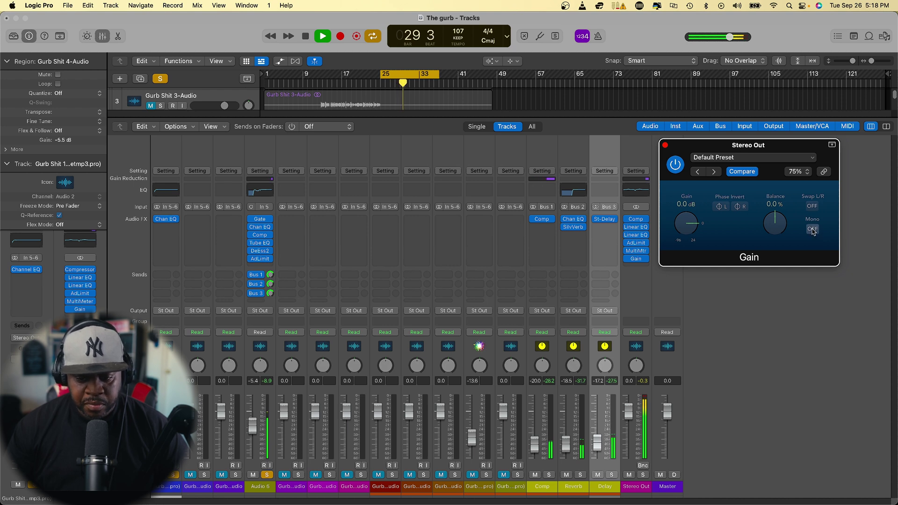
pyautogui.click(813, 229)
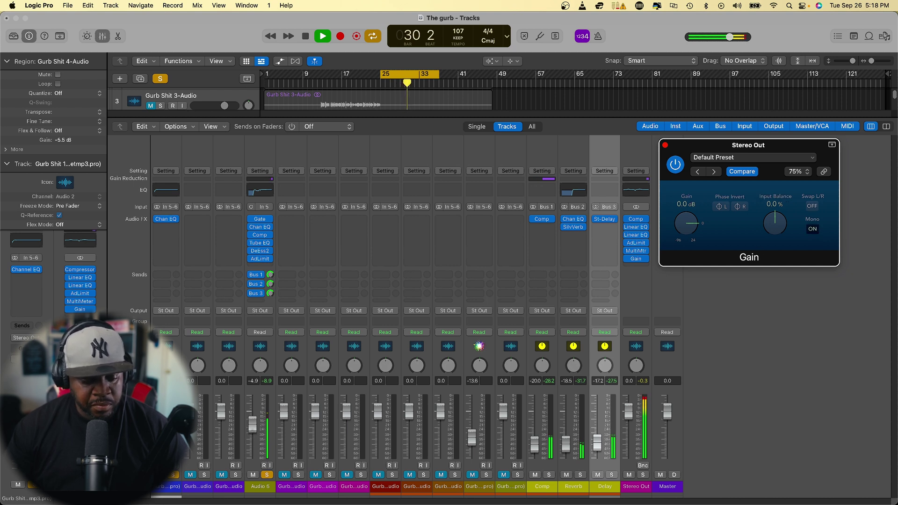
pyautogui.click(553, 359)
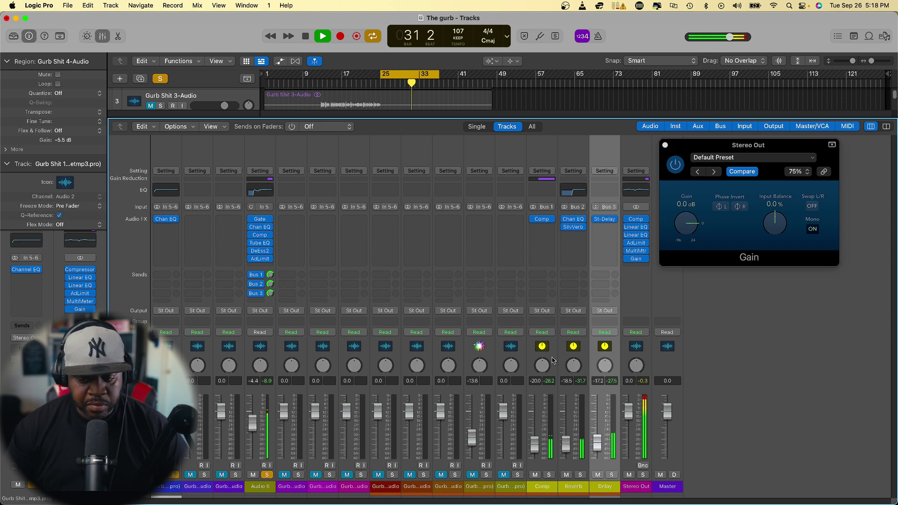
# Compare the mix in mono and stereo once more, leave the Gain plug-in's mono option off and close its window
pyautogui.click(812, 229)
pyautogui.click(812, 229)
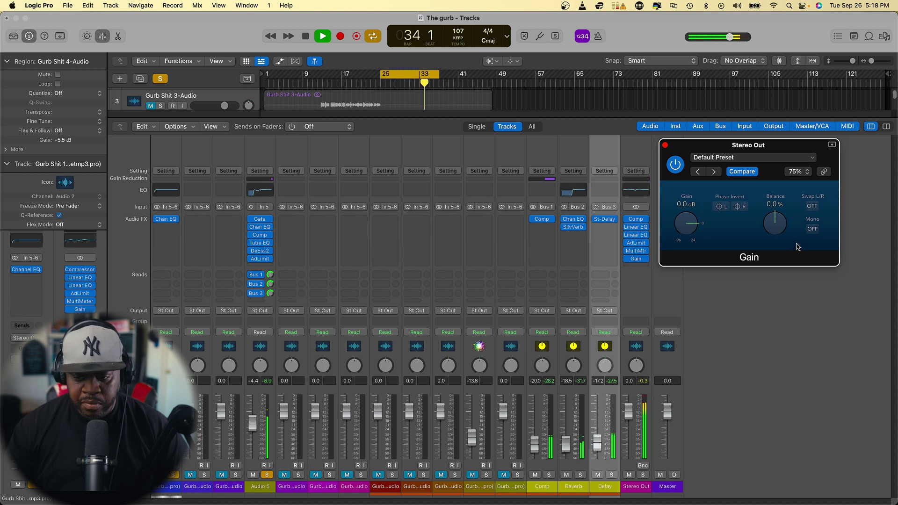
pyautogui.click(665, 145)
# Open the mid-only Linear Phase EQ on the Stereo Out, boost its 65 Hz band to +2.0 dB, close it and stop playback
pyautogui.click(637, 228)
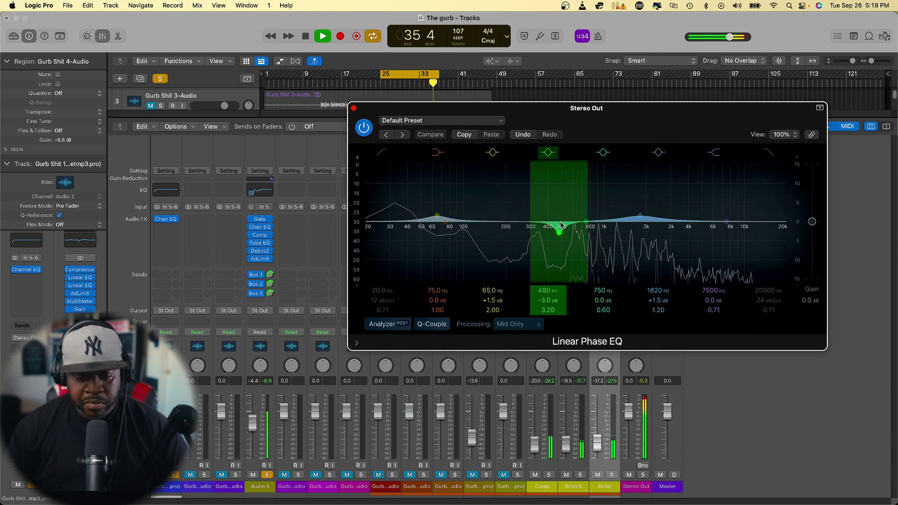
pyautogui.moveTo(437, 216); pyautogui.dragTo(437, 214)
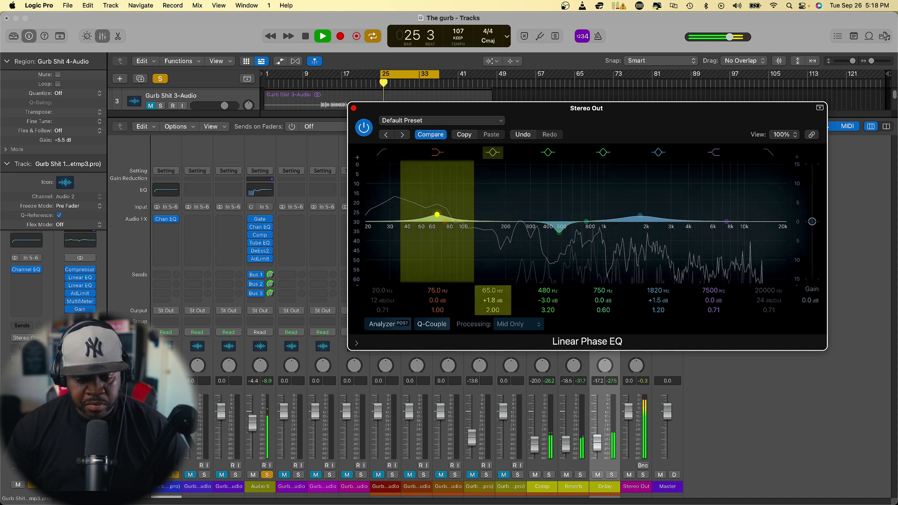
pyautogui.moveTo(437, 214); pyautogui.dragTo(437, 214)
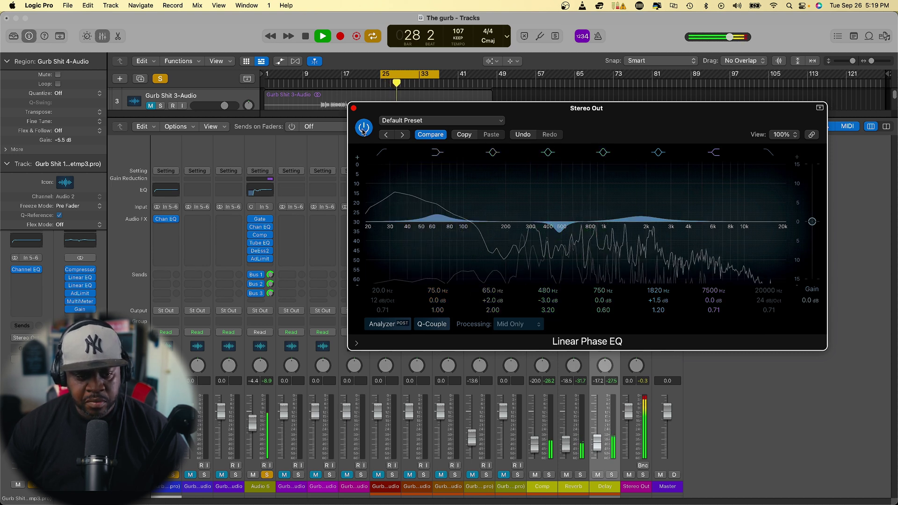
pyautogui.press('super+w')
pyautogui.press('space')
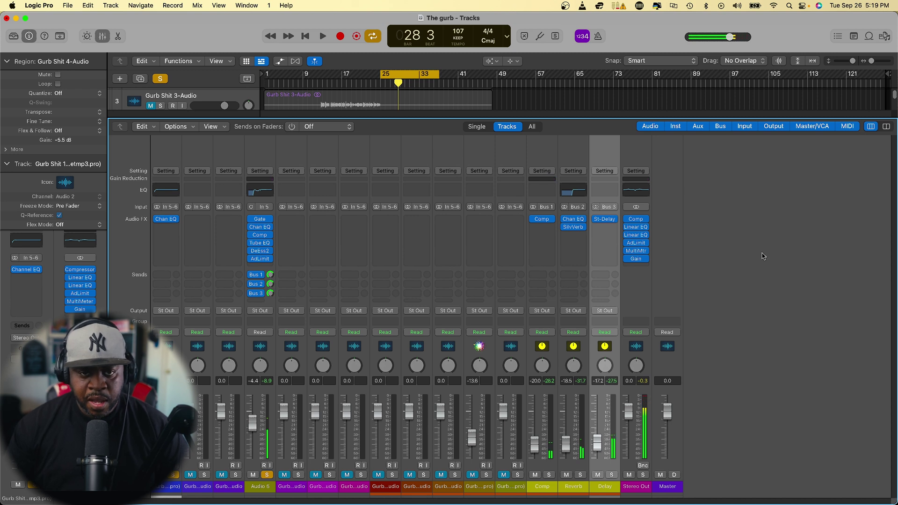